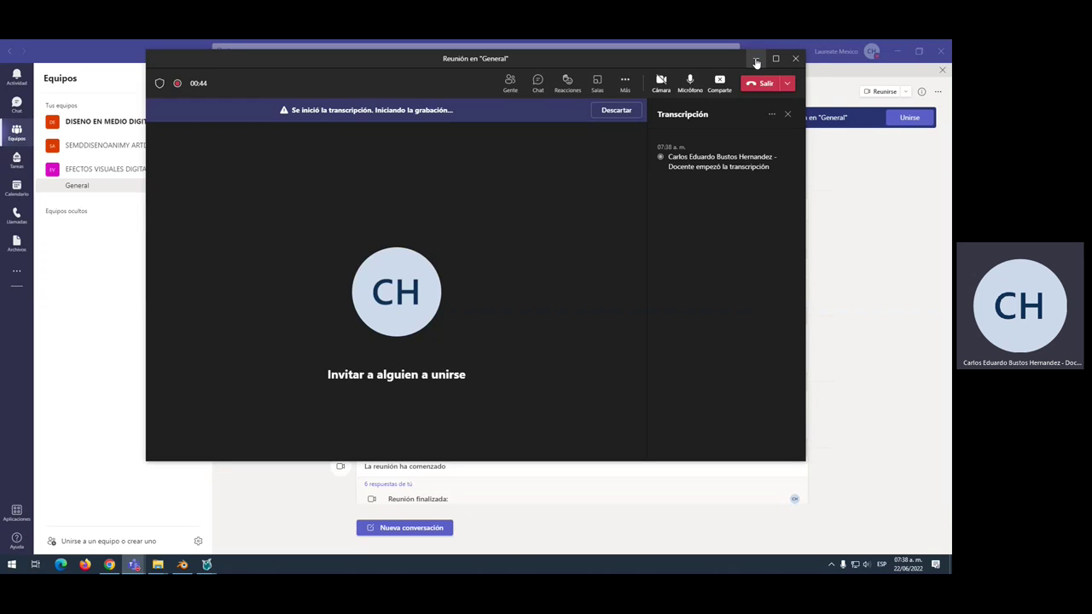
Minimize the Teams meeting and bring up Blender's fuego.blend fire scene
{"action": "left_click", "coordinate": [756, 60]}
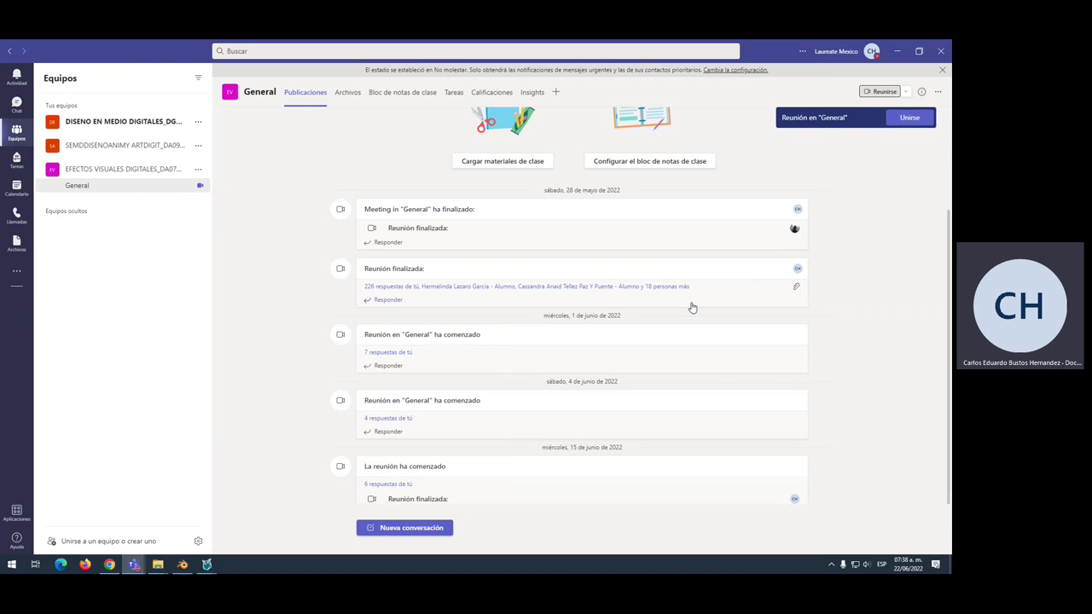
{"action": "key", "text": "alt+Tab"}
{"action": "key", "text": "Tab"}
{"action": "key", "text": "Tab"}
{"action": "key", "text": "Tab"}
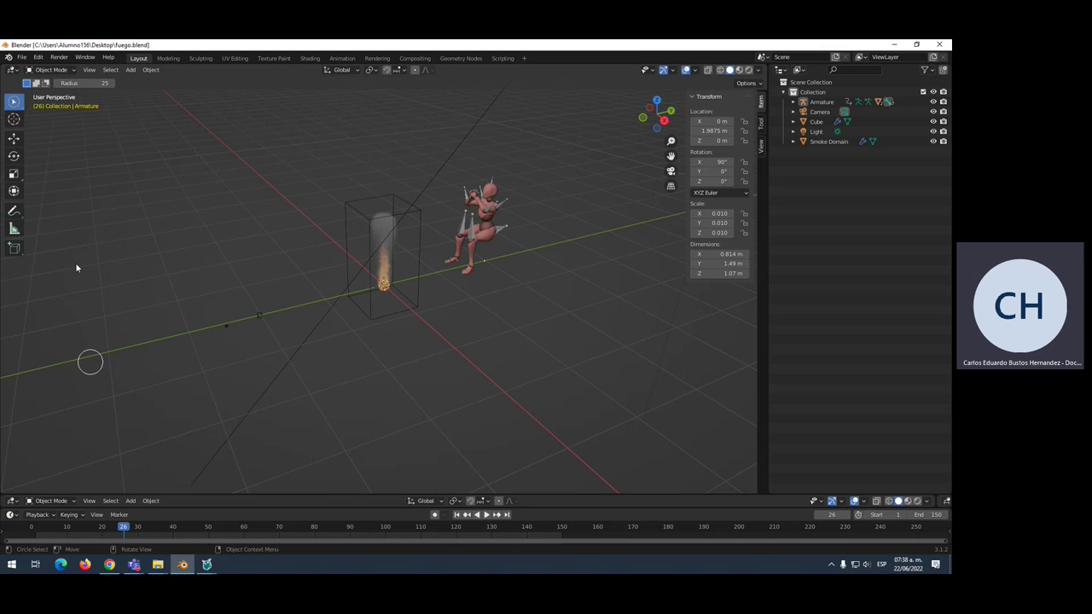
Start a new General file and delete its default cube with X > Delete
{"action": "left_click", "coordinate": [20, 56]}
{"action": "mouse_move", "coordinate": [39, 69]}
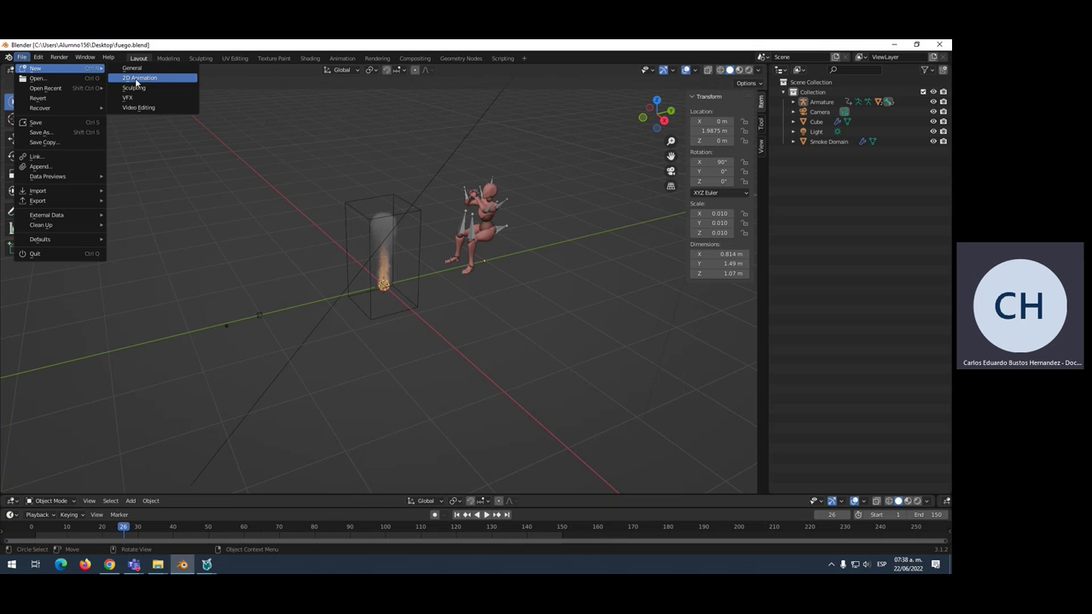
{"action": "left_click", "coordinate": [135, 69]}
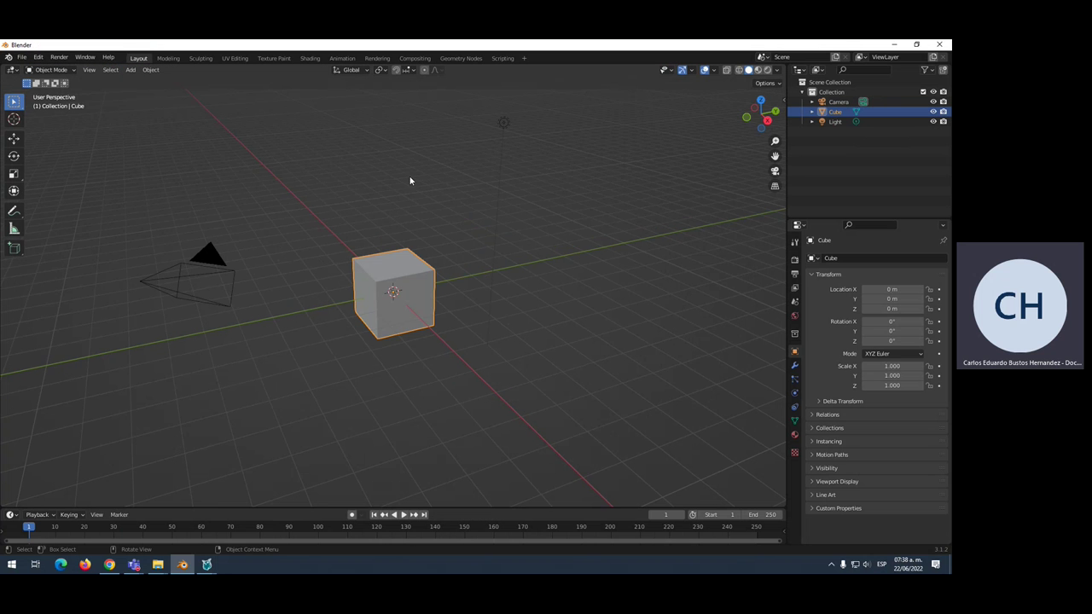
{"action": "scroll", "coordinate": [404, 259], "scroll_direction": "up", "scroll_amount": 3}
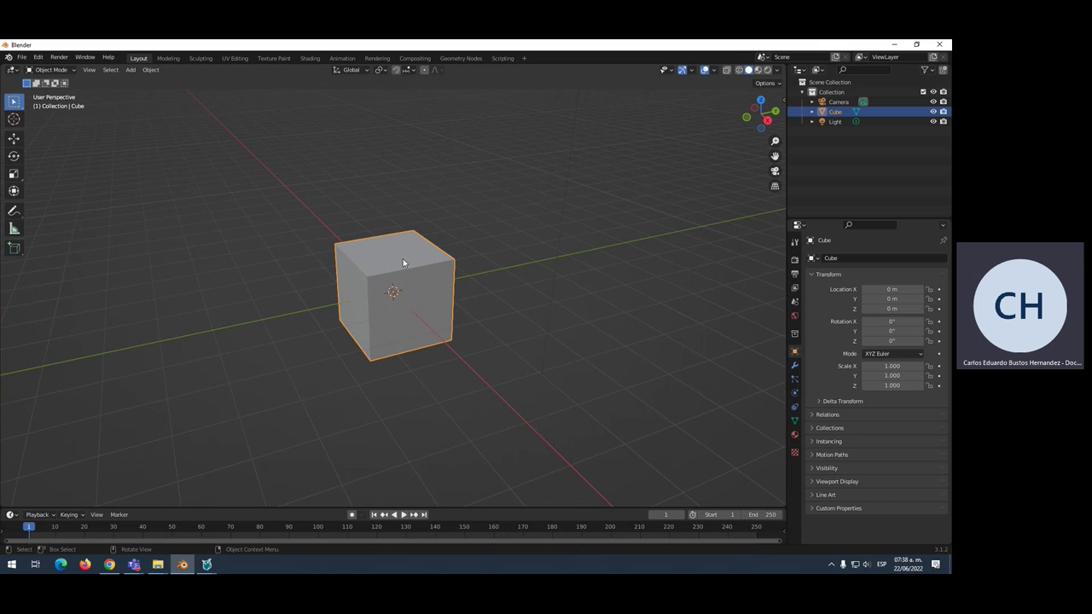
{"action": "key", "text": "x"}
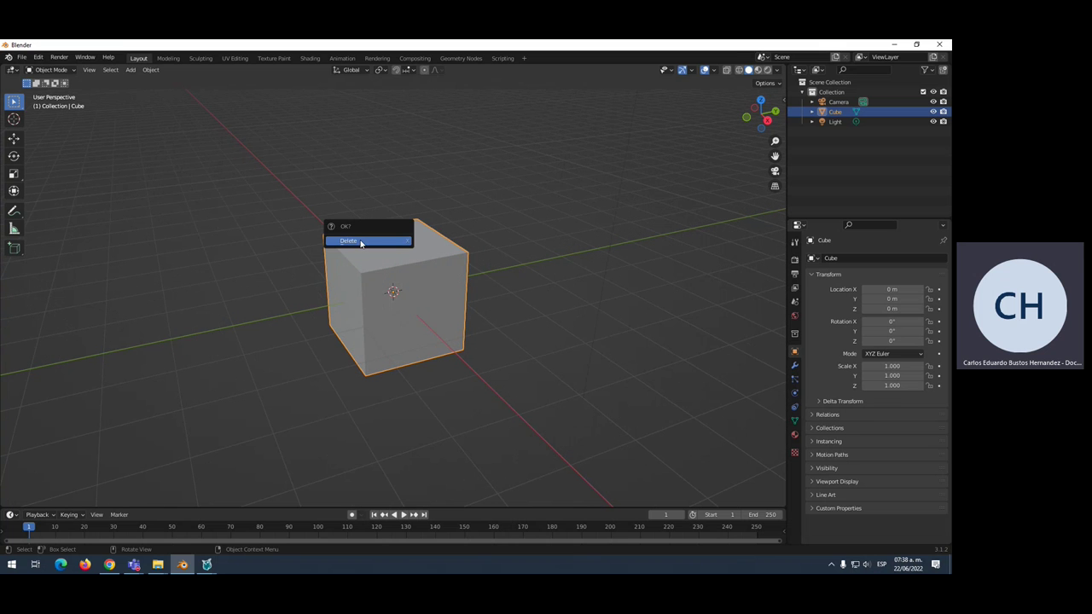
{"action": "left_click", "coordinate": [360, 245]}
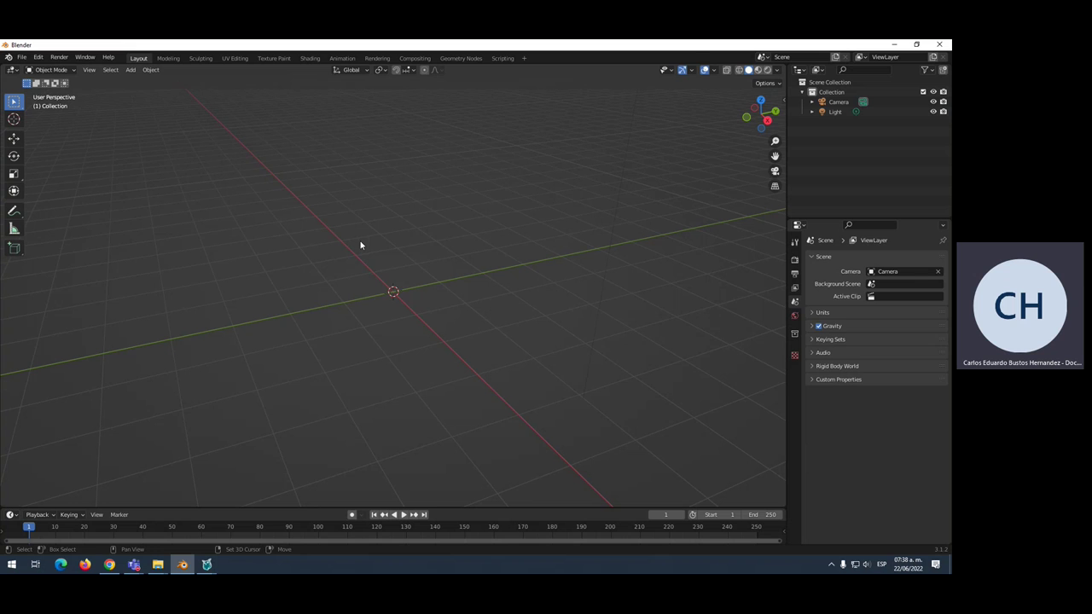
{"action": "key", "text": "shift+a"}
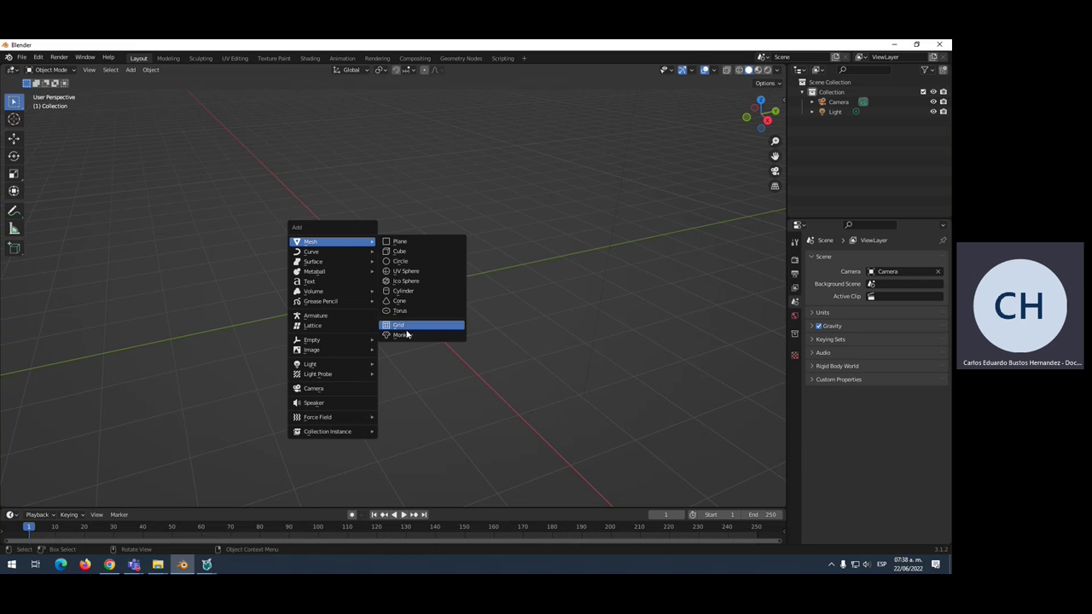
Add a mesh cube and set its X, Y and Z scale to 0.1
{"action": "left_click", "coordinate": [397, 252]}
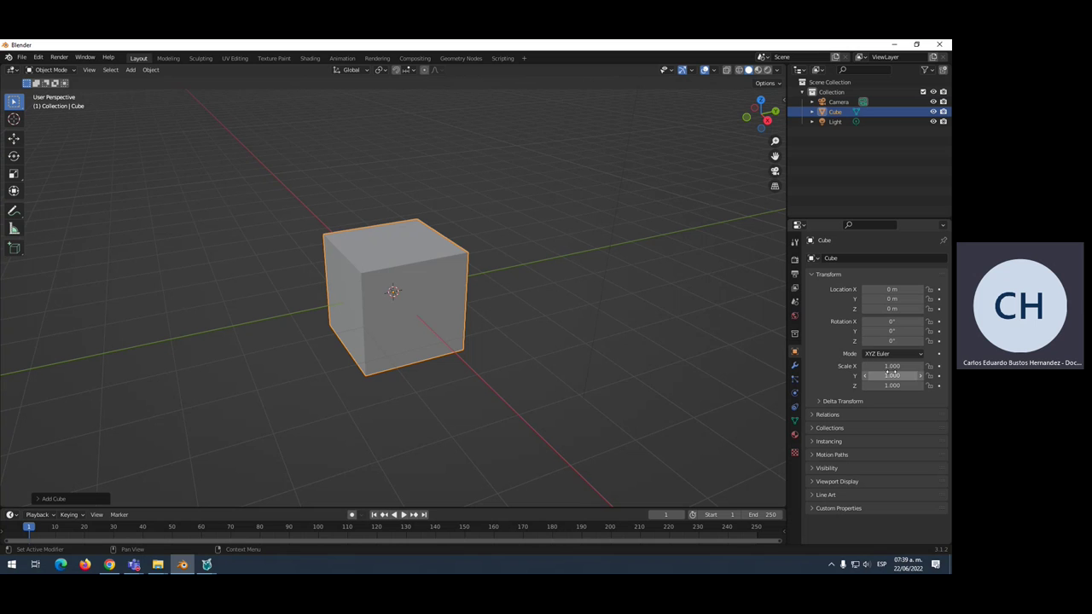
{"action": "left_click", "coordinate": [891, 365]}
{"action": "type", "text": "2"}
{"action": "key", "text": "Tab"}
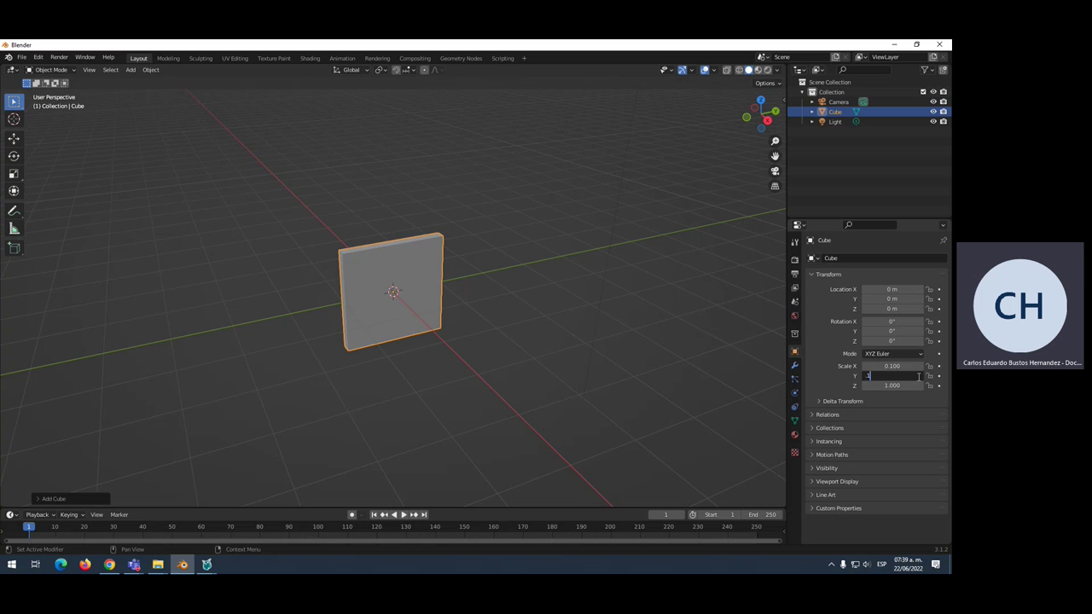
{"action": "key", "text": "Tab"}
{"action": "type", "text": ".1"}
{"action": "key", "text": "Return"}
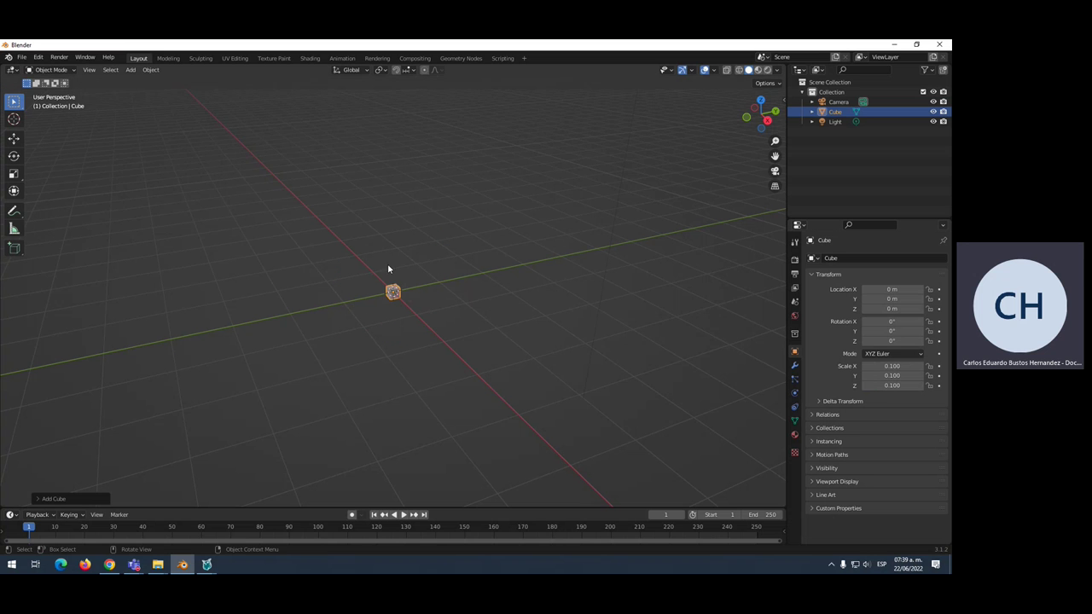
Zoom around the small cube and undo an accidental rescale, keeping it at 0.1
{"action": "scroll", "coordinate": [393, 292], "scroll_direction": "up", "scroll_amount": 5}
{"action": "scroll", "coordinate": [393, 291], "scroll_direction": "up", "scroll_amount": 4}
{"action": "scroll", "coordinate": [393, 292], "scroll_direction": "down", "scroll_amount": 5}
{"action": "scroll", "coordinate": [393, 291], "scroll_direction": "down", "scroll_amount": 2}
{"action": "scroll", "coordinate": [393, 291], "scroll_direction": "up", "scroll_amount": 1}
{"action": "scroll", "coordinate": [393, 292], "scroll_direction": "down", "scroll_amount": 3}
{"action": "scroll", "coordinate": [393, 292], "scroll_direction": "down", "scroll_amount": 1}
{"action": "key", "text": "s"}
{"action": "key", "text": "ctrl+z"}
{"action": "key", "text": "ctrl+z"}
{"action": "scroll", "coordinate": [399, 291], "scroll_direction": "up", "scroll_amount": 6}
{"action": "scroll", "coordinate": [396, 281], "scroll_direction": "up", "scroll_amount": 2}
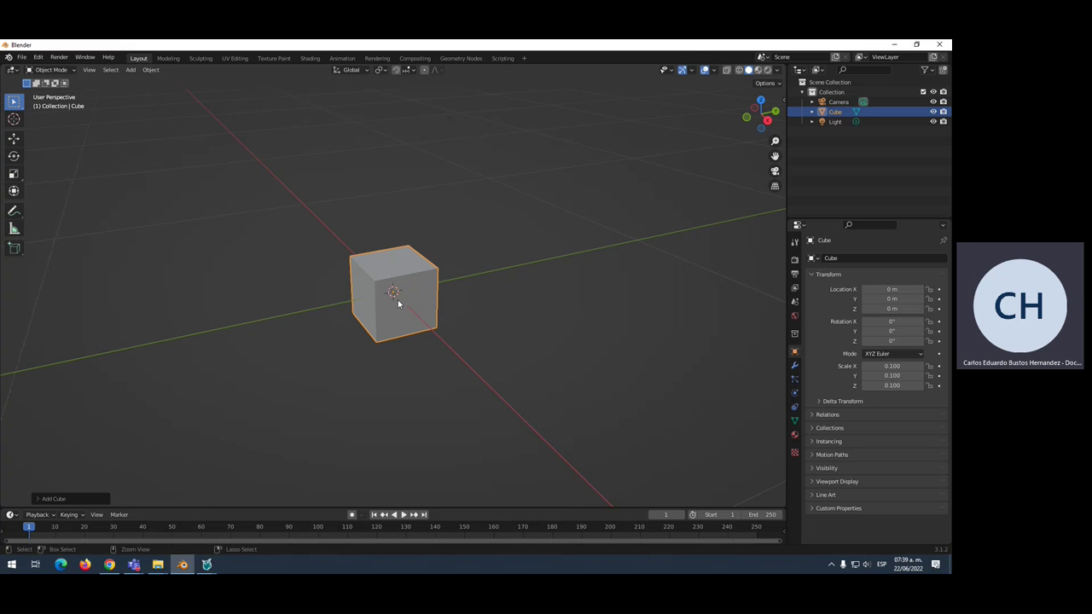
Give the small cube subdivision level 3 so it becomes a rounded ball
{"action": "key", "text": "ctrl+3"}
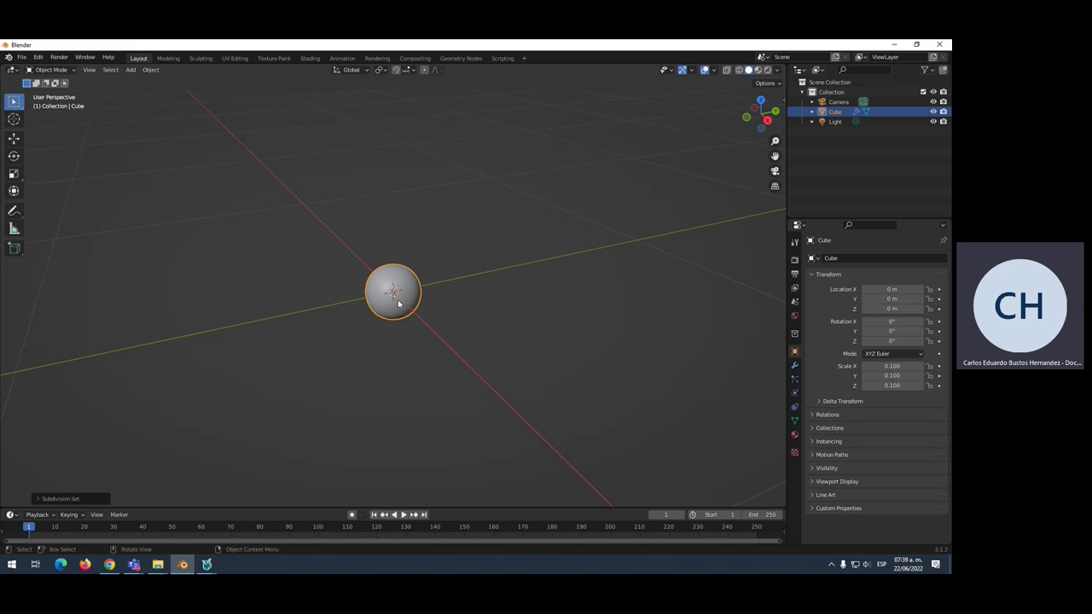
{"action": "scroll", "coordinate": [394, 290], "scroll_direction": "down", "scroll_amount": 1}
{"action": "scroll", "coordinate": [392, 294], "scroll_direction": "up", "scroll_amount": 3}
{"action": "scroll", "coordinate": [391, 293], "scroll_direction": "up", "scroll_amount": 3}
{"action": "scroll", "coordinate": [391, 292], "scroll_direction": "up", "scroll_amount": 3}
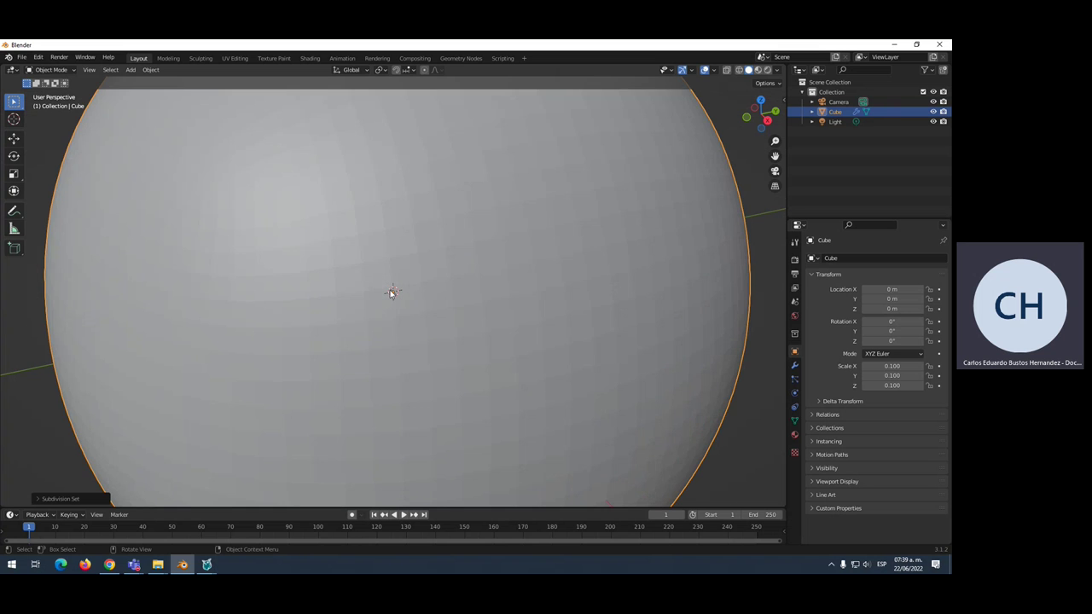
{"action": "scroll", "coordinate": [392, 293], "scroll_direction": "down", "scroll_amount": 5}
{"action": "scroll", "coordinate": [392, 293], "scroll_direction": "down", "scroll_amount": 5}
{"action": "scroll", "coordinate": [391, 293], "scroll_direction": "down", "scroll_amount": 3}
{"action": "scroll", "coordinate": [391, 292], "scroll_direction": "down", "scroll_amount": 3}
{"action": "scroll", "coordinate": [391, 293], "scroll_direction": "down", "scroll_amount": 2}
{"action": "scroll", "coordinate": [391, 293], "scroll_direction": "down", "scroll_amount": 2}
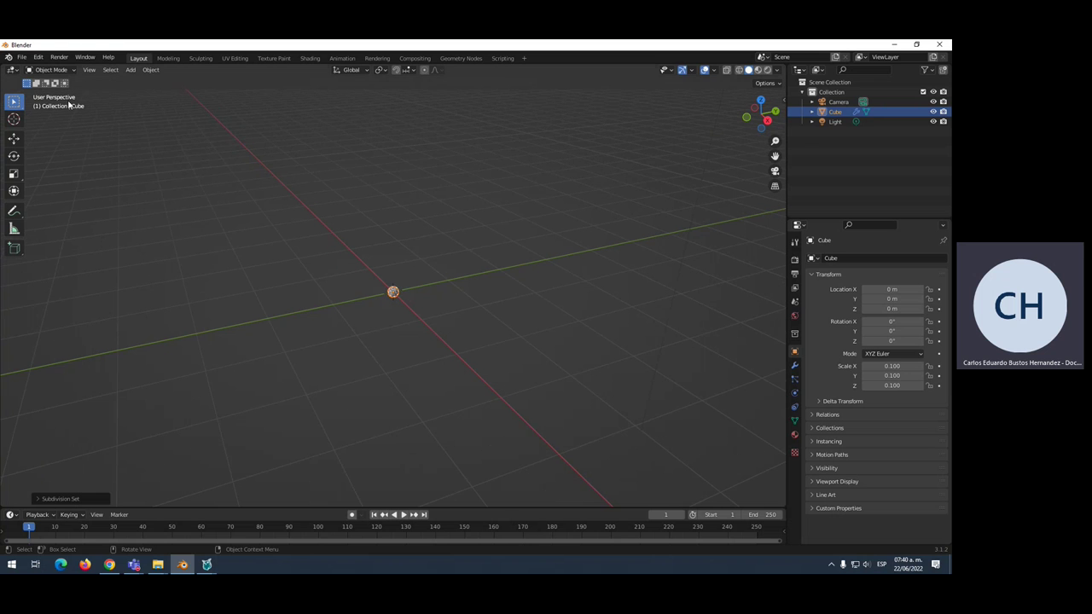
{"action": "left_click", "coordinate": [151, 71]}
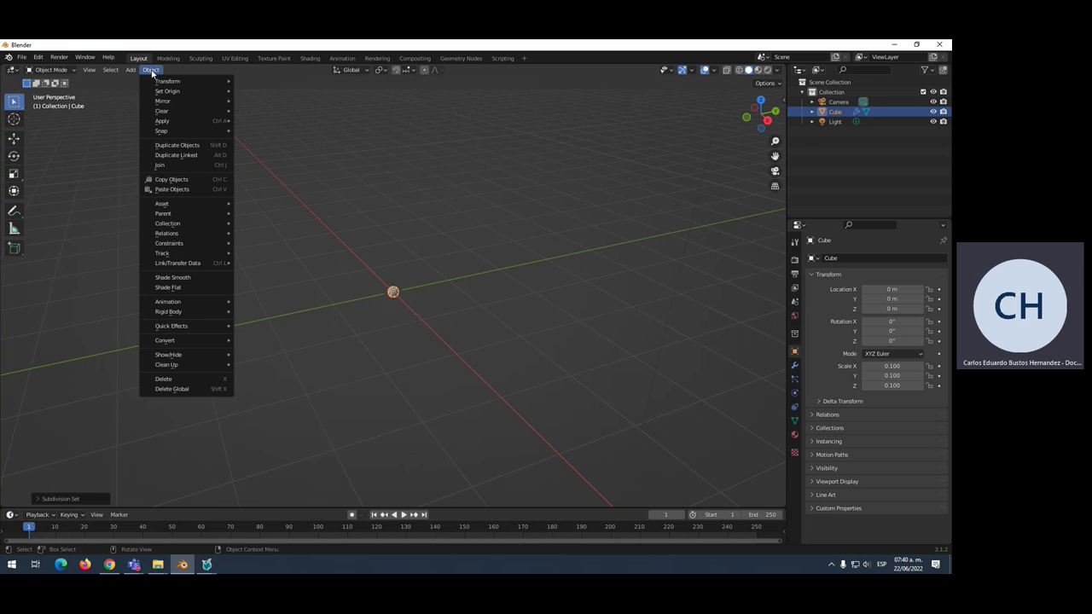
{"action": "mouse_move", "coordinate": [171, 326]}
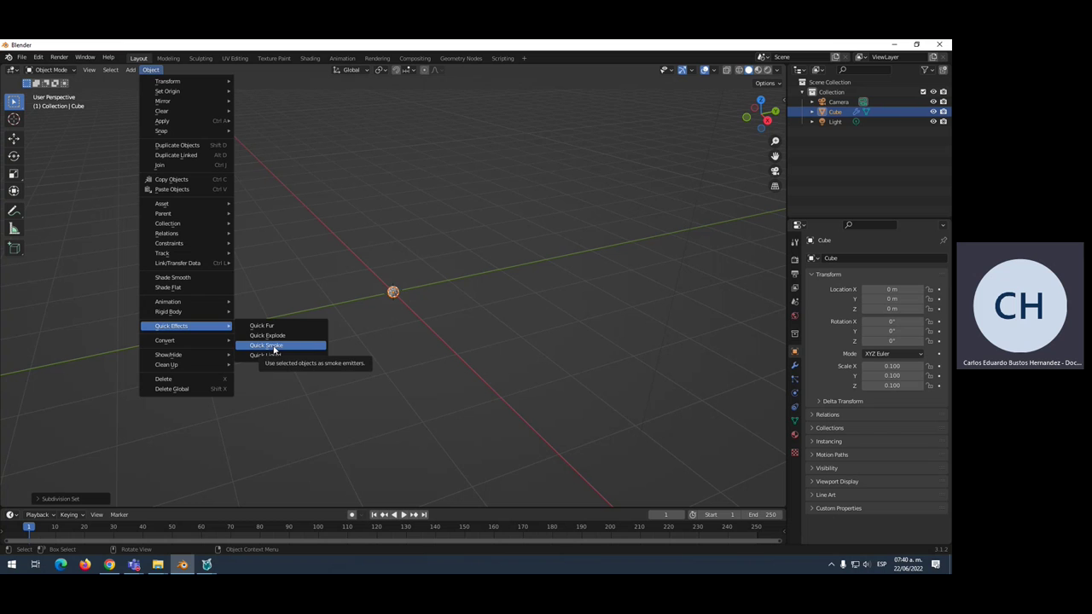
Apply Quick Smoke to the sphere and inspect the camera, cube and light
{"action": "left_click", "coordinate": [273, 345]}
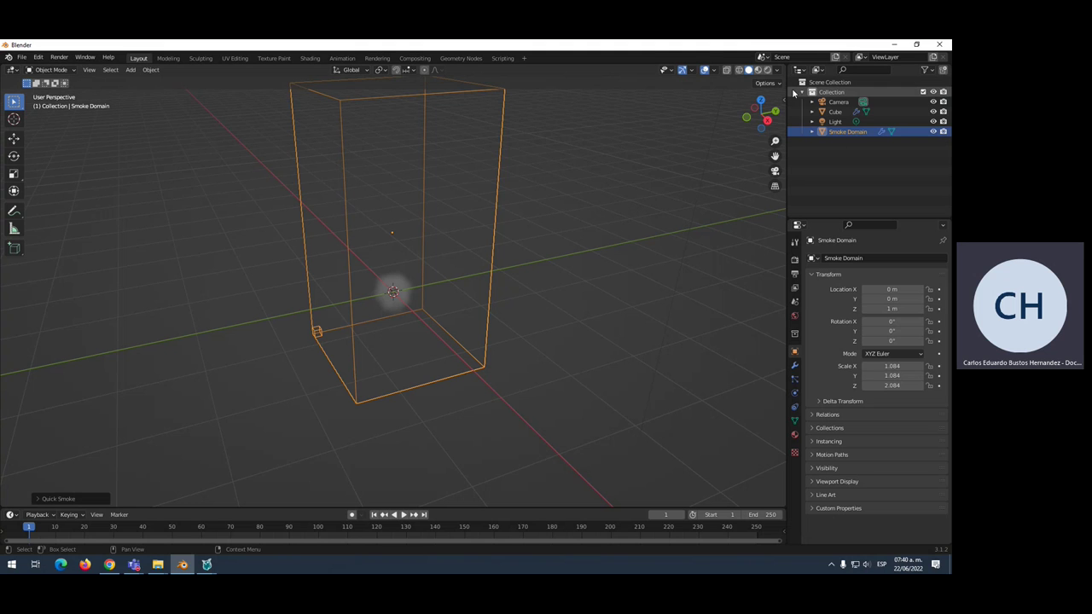
{"action": "left_click", "coordinate": [837, 102]}
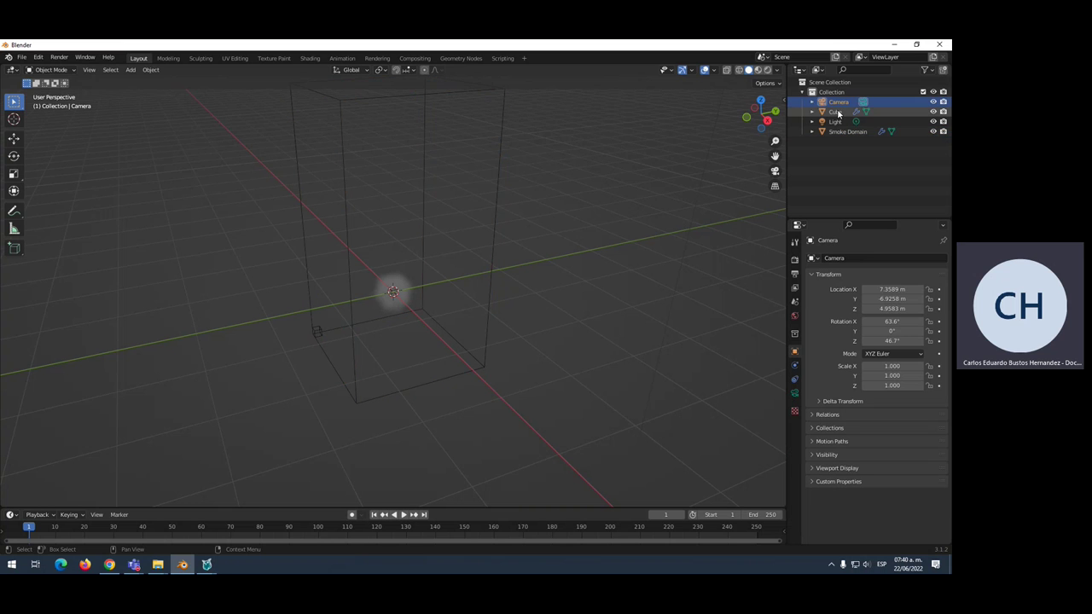
{"action": "left_click", "coordinate": [834, 113]}
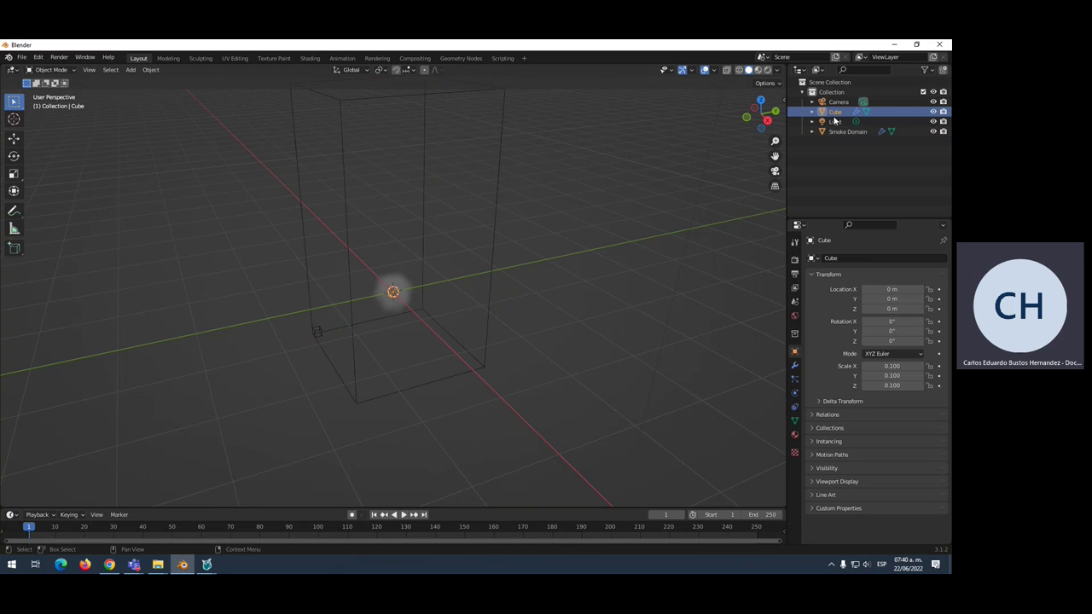
{"action": "left_click", "coordinate": [834, 122]}
Inspect the new Smoke Domain box, then reselect the Cube emitter in the viewport
{"action": "scroll", "coordinate": [623, 201], "scroll_direction": "down", "scroll_amount": 3}
{"action": "scroll", "coordinate": [624, 200], "scroll_direction": "down", "scroll_amount": 2}
{"action": "scroll", "coordinate": [524, 196], "scroll_direction": "down", "scroll_amount": 2}
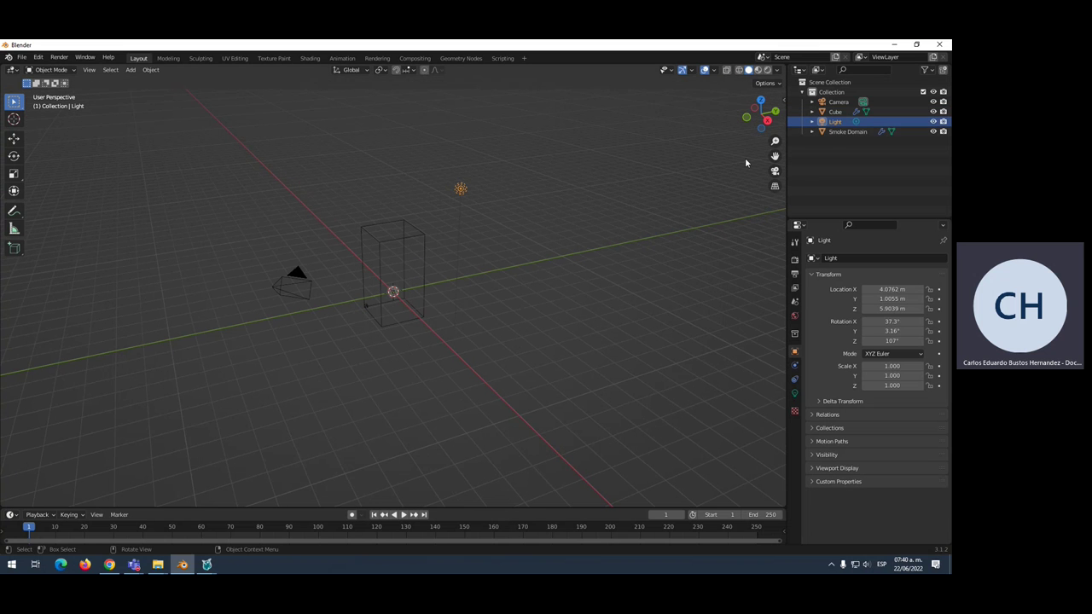
{"action": "left_click", "coordinate": [831, 132]}
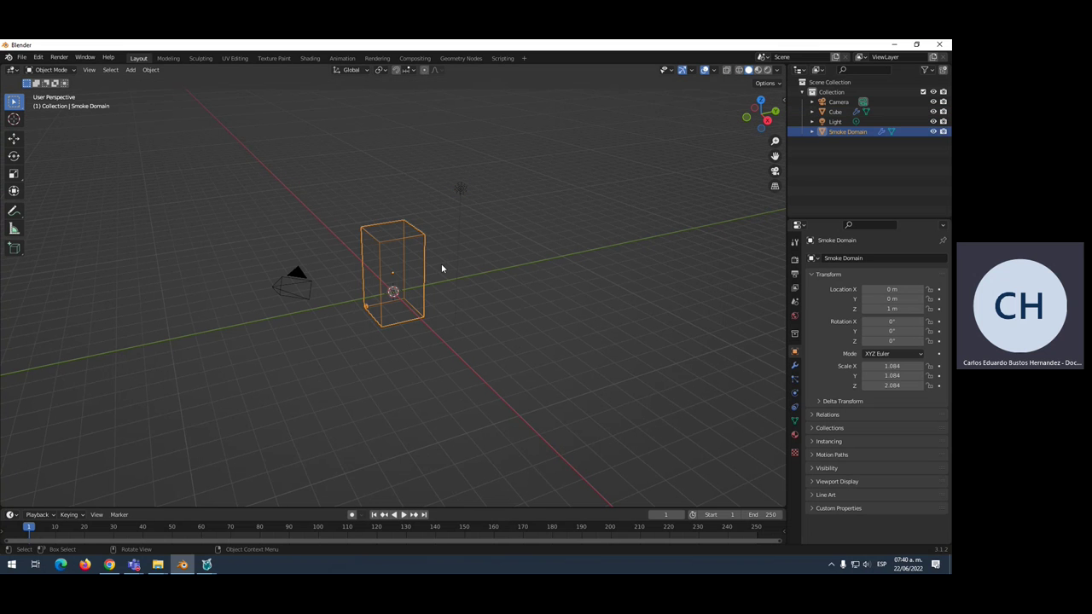
{"action": "key", "text": "ctrl+z"}
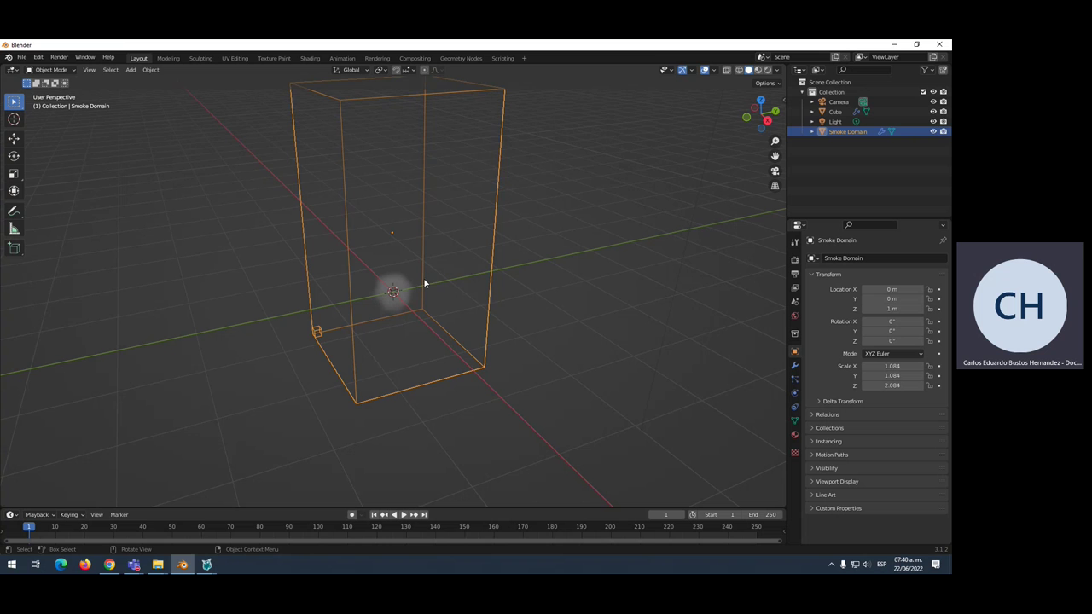
{"action": "left_click", "coordinate": [474, 280]}
{"action": "left_click", "coordinate": [394, 294]}
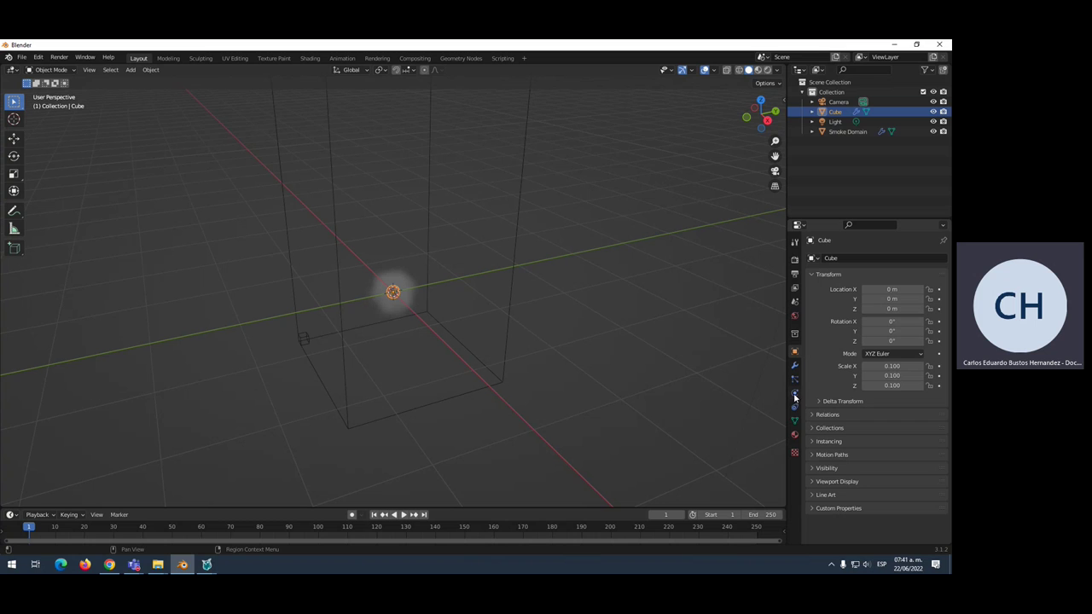
In Physics properties, keep Fluid Type as Flow and set Flow Type to Fire + Smoke
{"action": "left_click", "coordinate": [795, 395]}
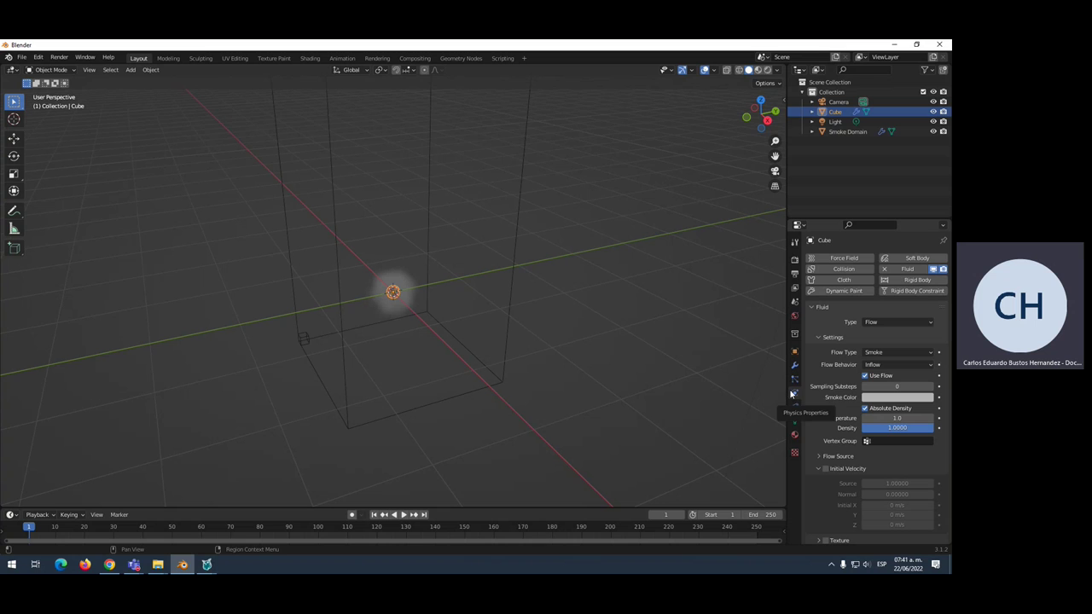
{"action": "left_click", "coordinate": [874, 324]}
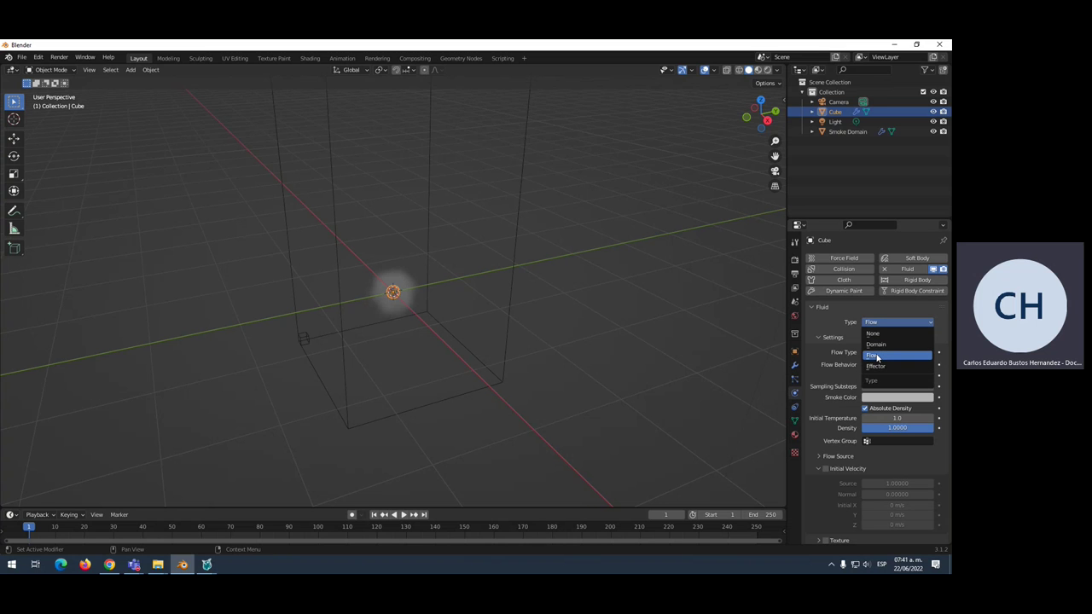
{"action": "left_click", "coordinate": [875, 359]}
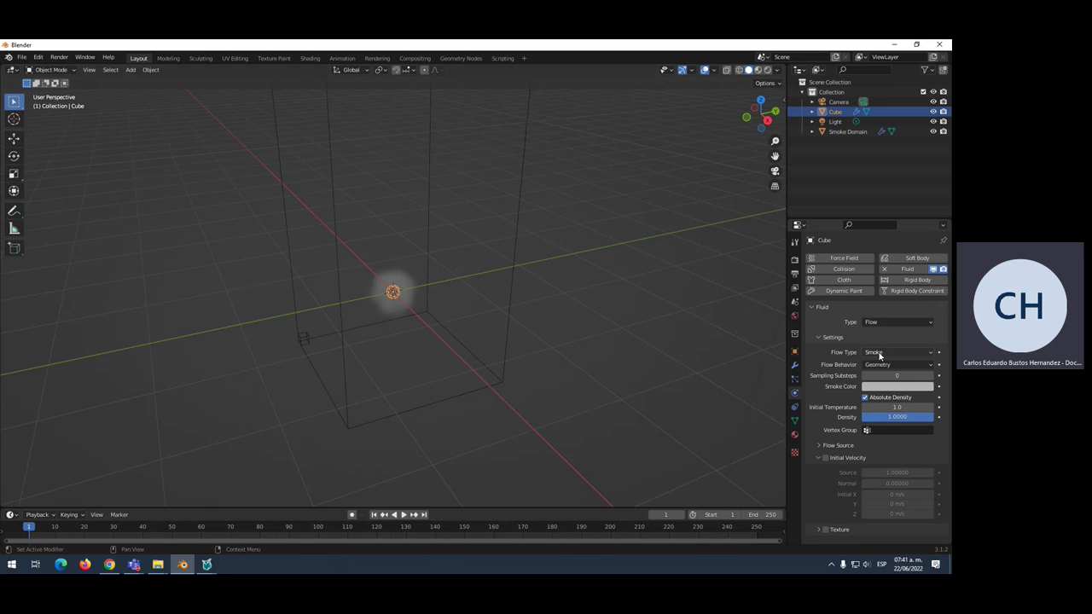
{"action": "left_click", "coordinate": [891, 353]}
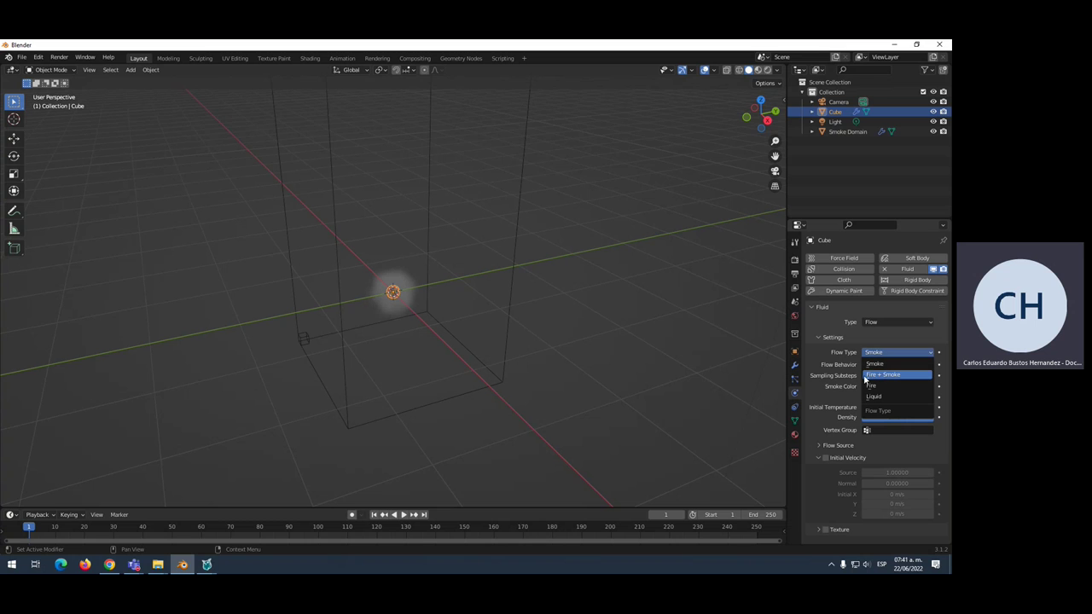
{"action": "left_click", "coordinate": [881, 375]}
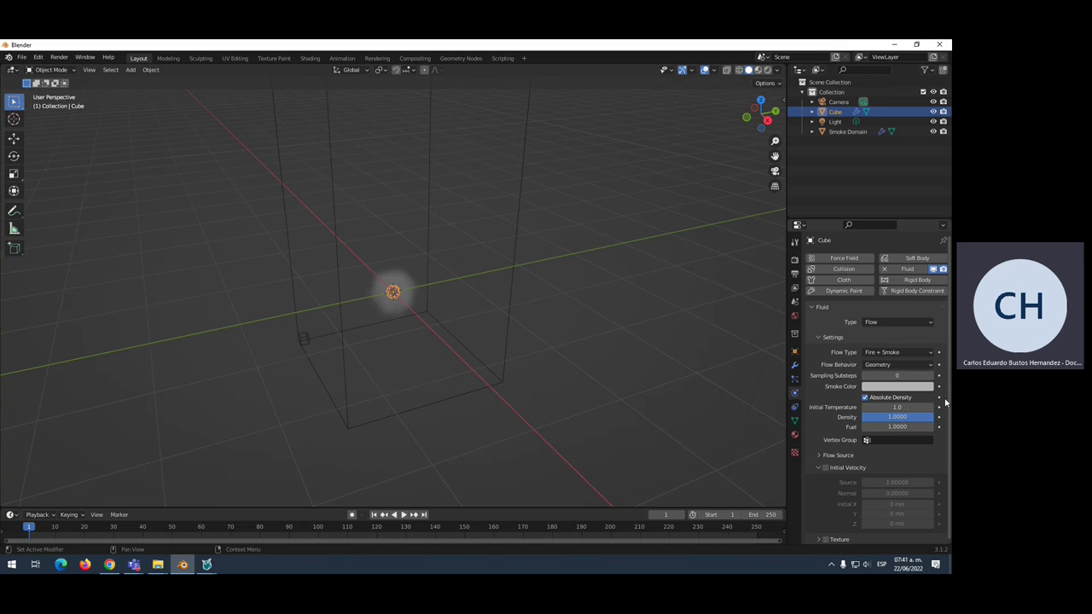
{"action": "scroll", "coordinate": [945, 401], "scroll_direction": "down", "scroll_amount": 1}
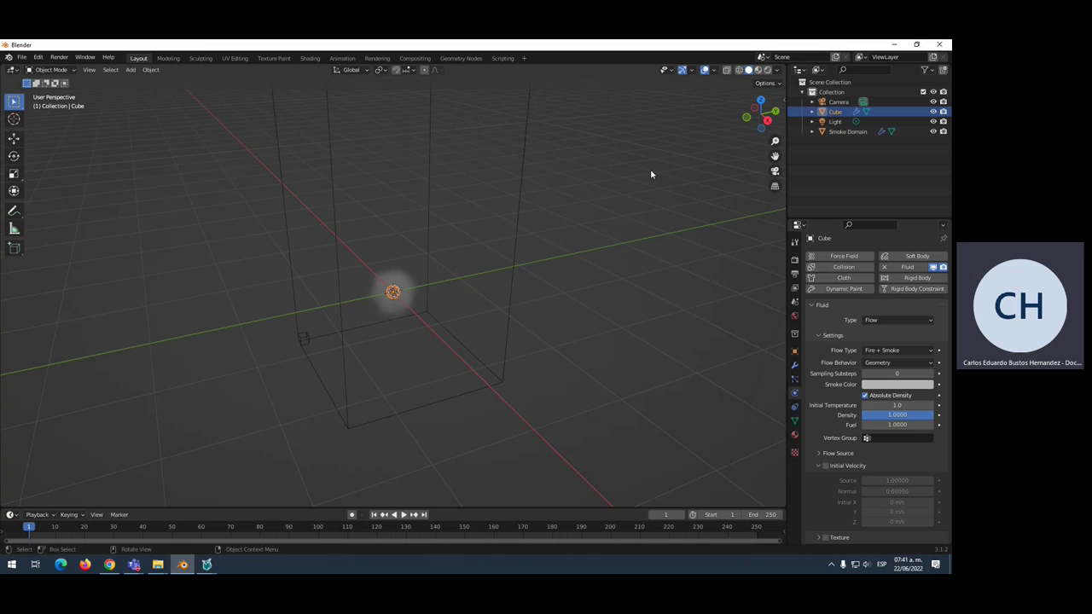
{"action": "left_click", "coordinate": [527, 193]}
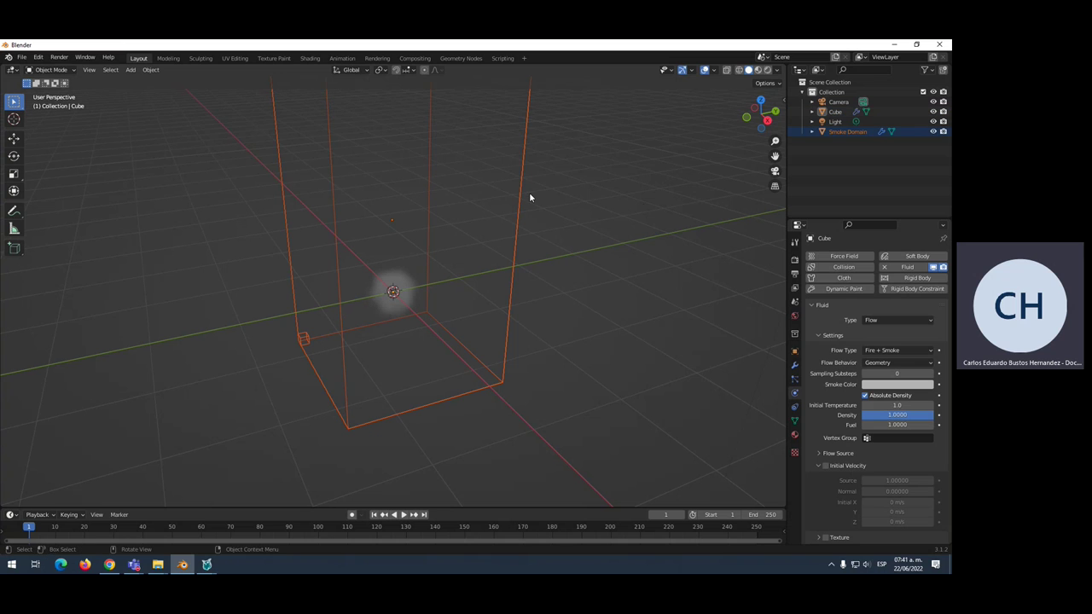
{"action": "left_click", "coordinate": [916, 319]}
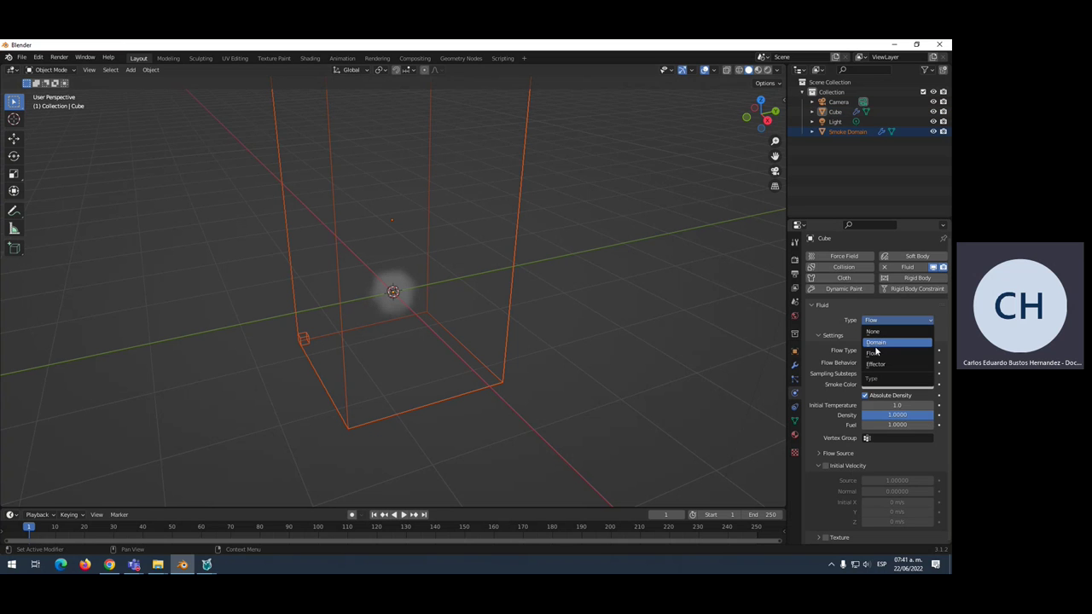
{"action": "left_click", "coordinate": [846, 347]}
{"action": "left_click", "coordinate": [877, 342]}
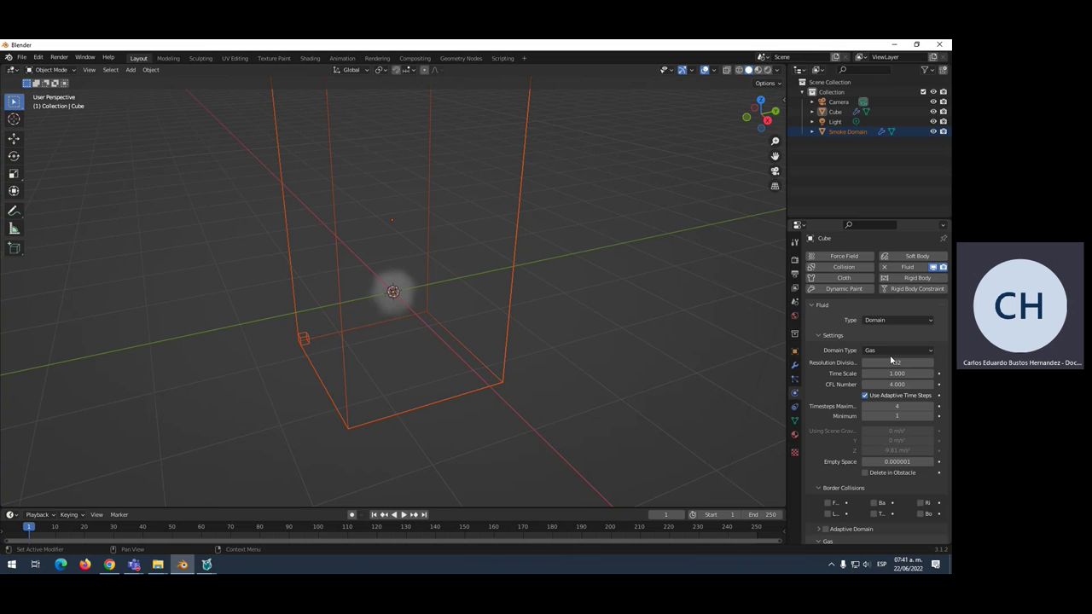
{"action": "left_click", "coordinate": [892, 354]}
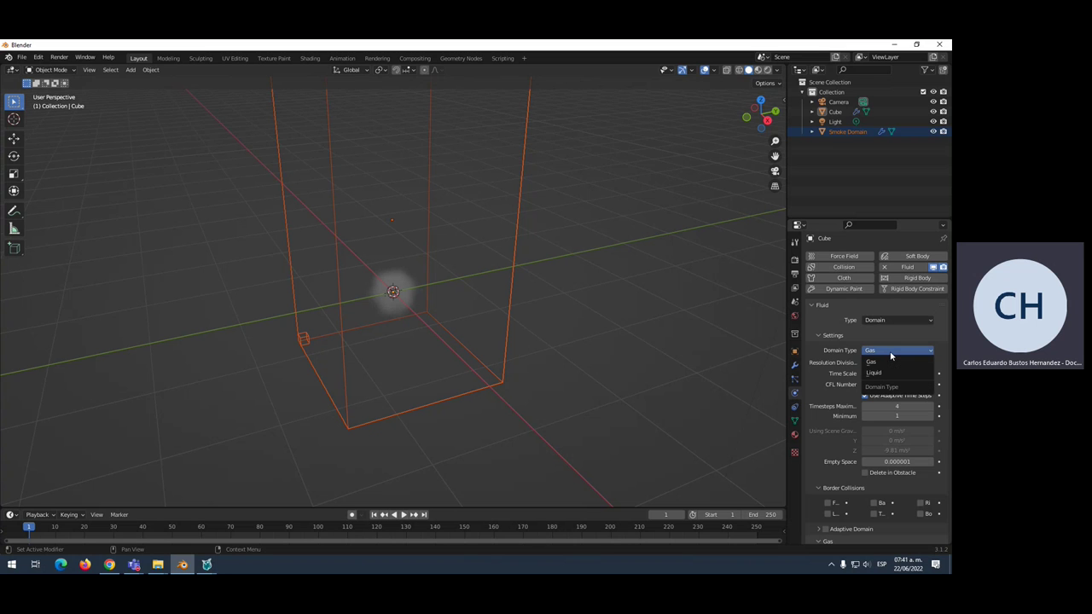
{"action": "left_click", "coordinate": [888, 348]}
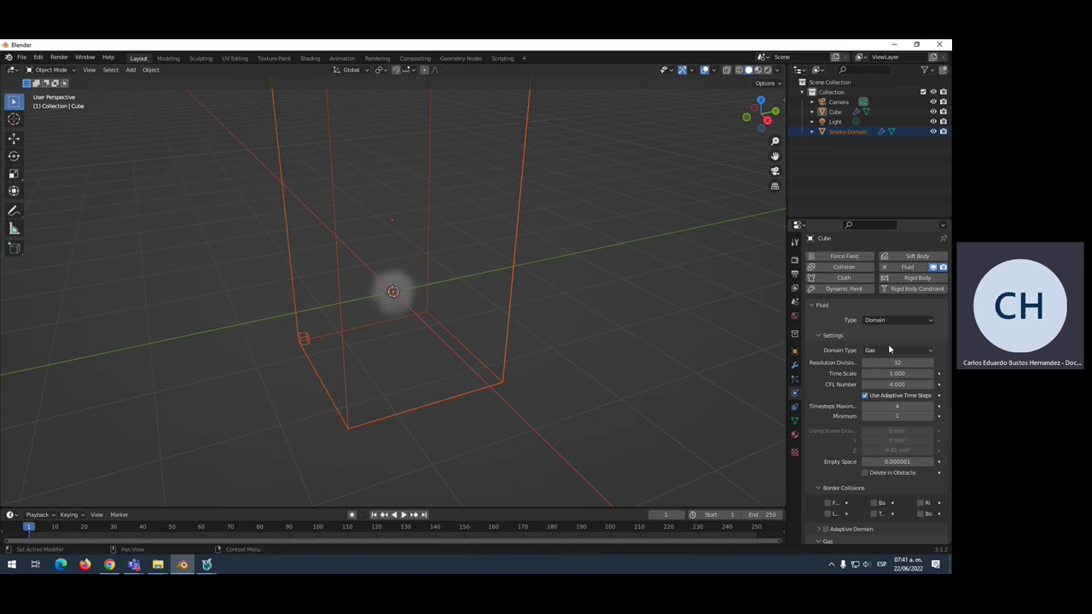
{"action": "left_click", "coordinate": [900, 364]}
{"action": "left_click", "coordinate": [383, 324]}
{"action": "scroll", "coordinate": [393, 298], "scroll_direction": "up", "scroll_amount": 1}
{"action": "scroll", "coordinate": [392, 298], "scroll_direction": "up", "scroll_amount": 3}
{"action": "scroll", "coordinate": [392, 298], "scroll_direction": "up", "scroll_amount": 2}
{"action": "scroll", "coordinate": [392, 298], "scroll_direction": "up", "scroll_amount": 1}
{"action": "scroll", "coordinate": [393, 298], "scroll_direction": "down", "scroll_amount": 2}
{"action": "scroll", "coordinate": [394, 300], "scroll_direction": "up", "scroll_amount": 2}
{"action": "scroll", "coordinate": [393, 303], "scroll_direction": "down", "scroll_amount": 1}
{"action": "scroll", "coordinate": [393, 311], "scroll_direction": "down", "scroll_amount": 1}
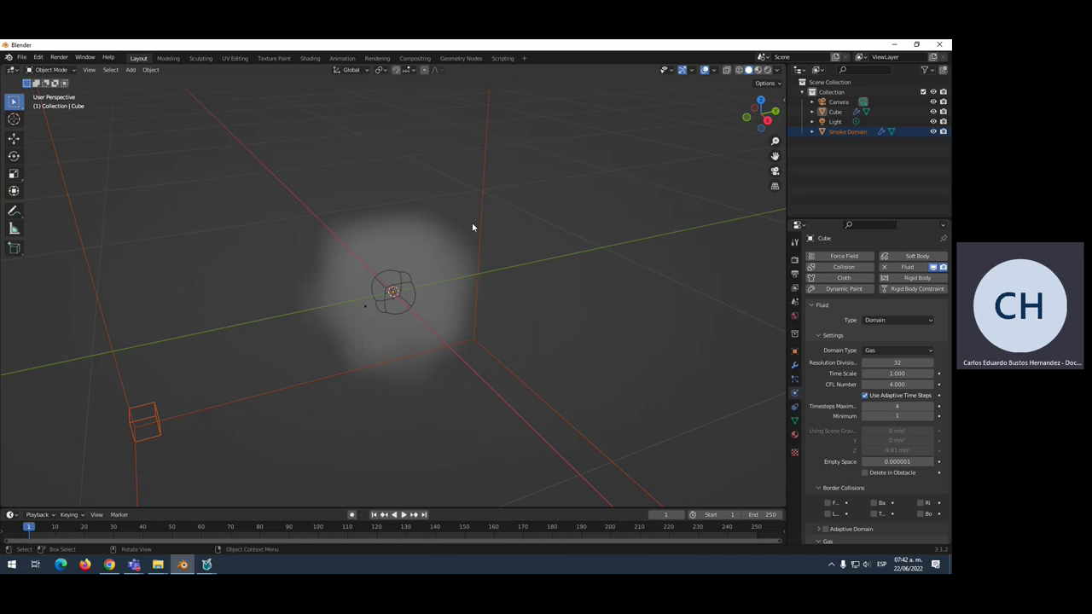
Set the domain's Resolution Divisions to 64 after trying 128 and 256
{"action": "left_click", "coordinate": [903, 363]}
{"action": "type", "text": "64"}
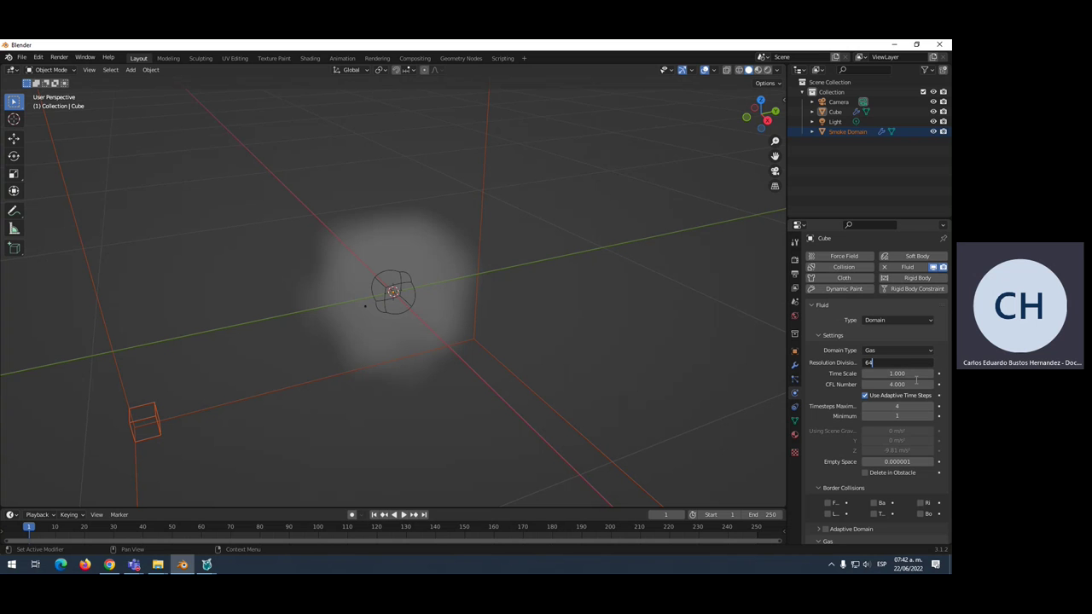
{"action": "key", "text": "Return"}
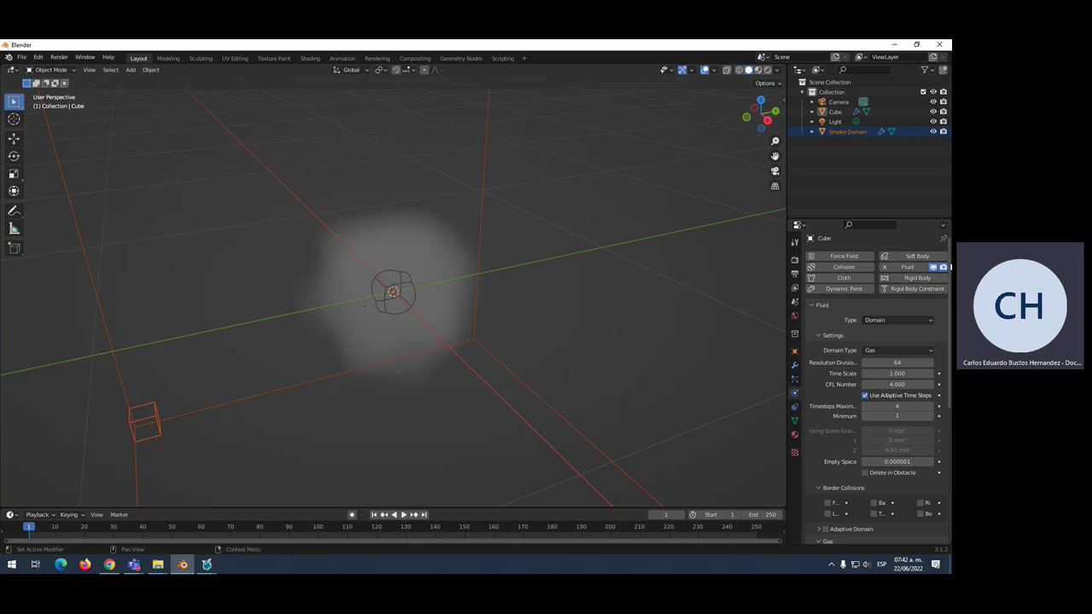
{"action": "left_click", "coordinate": [904, 364]}
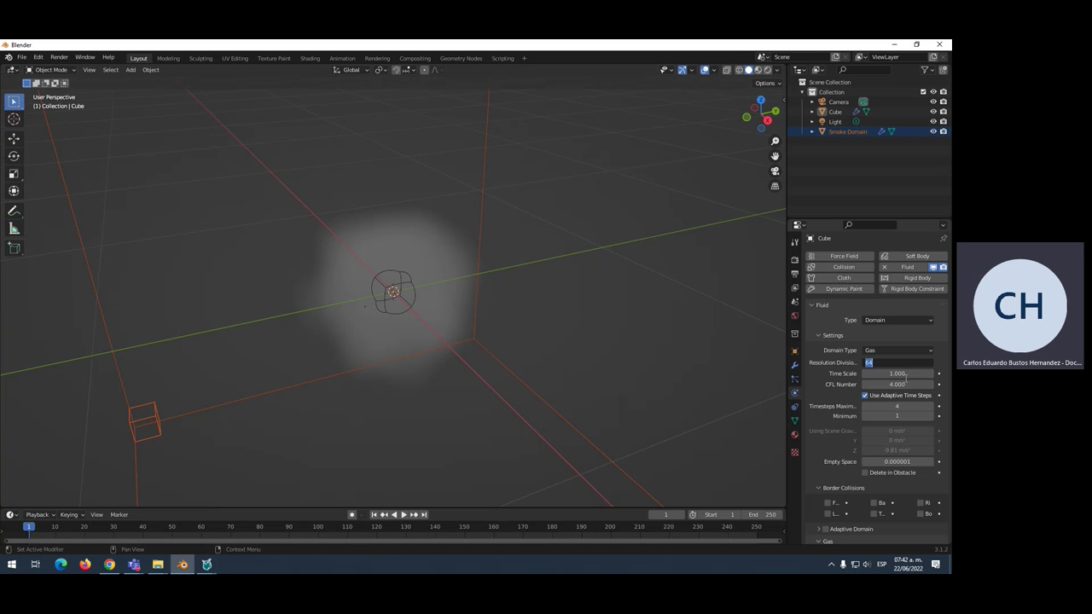
{"action": "type", "text": "128"}
{"action": "left_click_drag", "start_coordinate": [888, 361], "coordinate": [833, 362]}
{"action": "type", "text": "256"}
{"action": "left_click_drag", "start_coordinate": [887, 362], "coordinate": [862, 362]}
{"action": "type", "text": "64"}
{"action": "key", "text": "Return"}
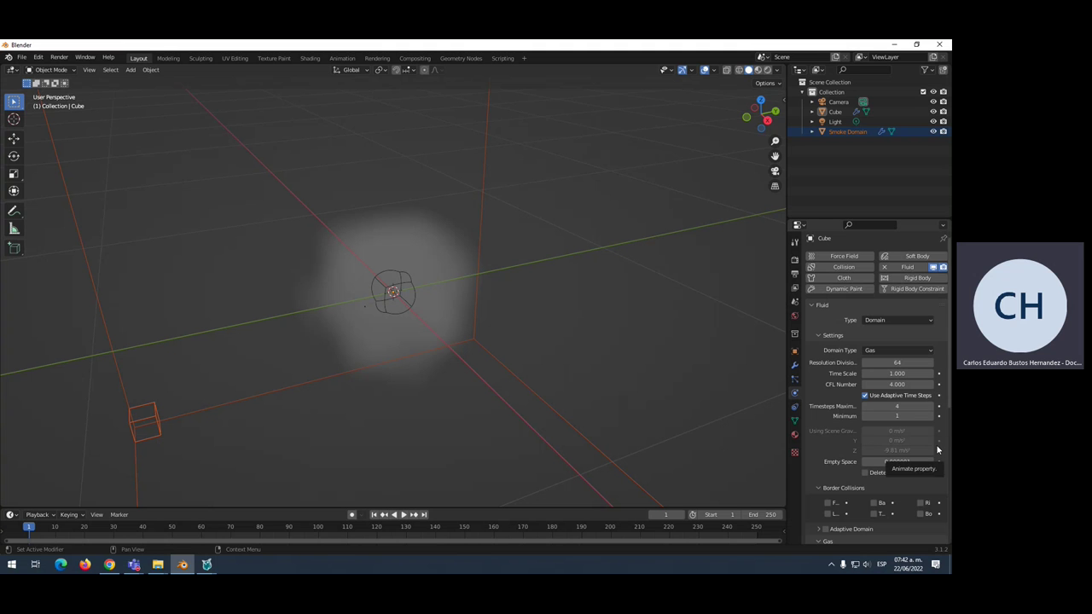
Enable Noise in the smoke domain's Gas settings
{"action": "scroll", "coordinate": [937, 450], "scroll_direction": "down", "scroll_amount": 2}
{"action": "scroll", "coordinate": [937, 449], "scroll_direction": "down", "scroll_amount": 2}
{"action": "scroll", "coordinate": [937, 450], "scroll_direction": "down", "scroll_amount": 2}
{"action": "scroll", "coordinate": [937, 450], "scroll_direction": "down", "scroll_amount": 2}
{"action": "scroll", "coordinate": [938, 449], "scroll_direction": "down", "scroll_amount": 2}
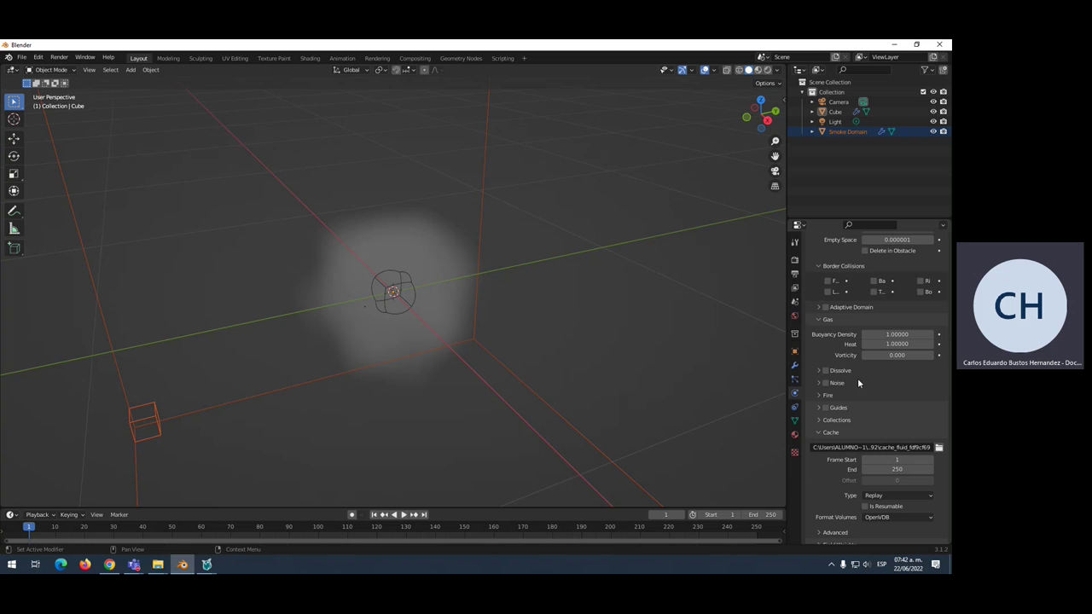
{"action": "left_click", "coordinate": [824, 383]}
Play back the smoke simulation from frame 1, leaving the cache end at 250
{"action": "left_click", "coordinate": [332, 528]}
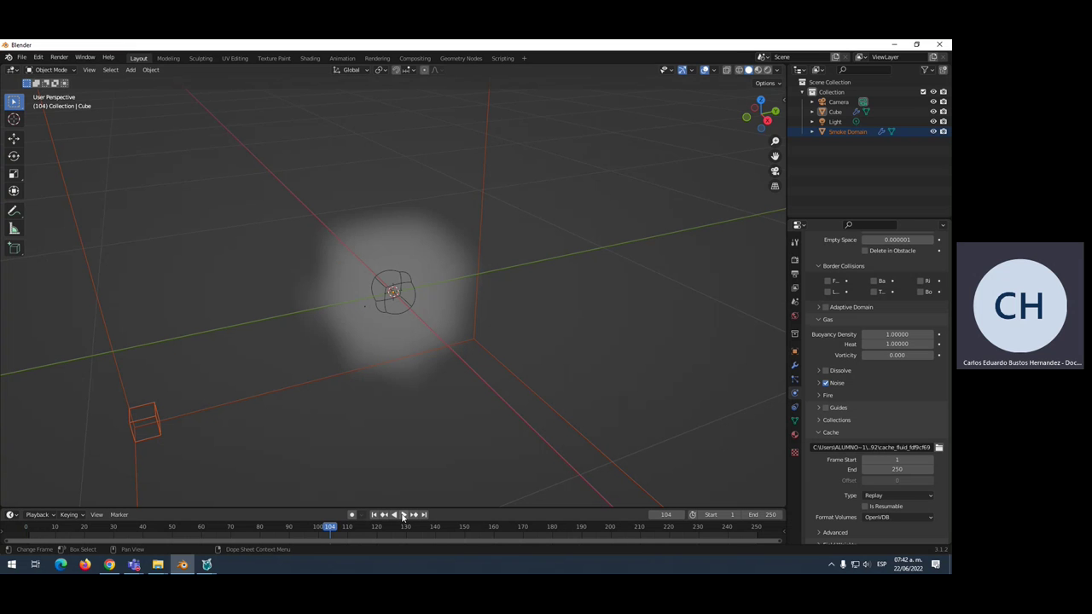
{"action": "left_click", "coordinate": [402, 514]}
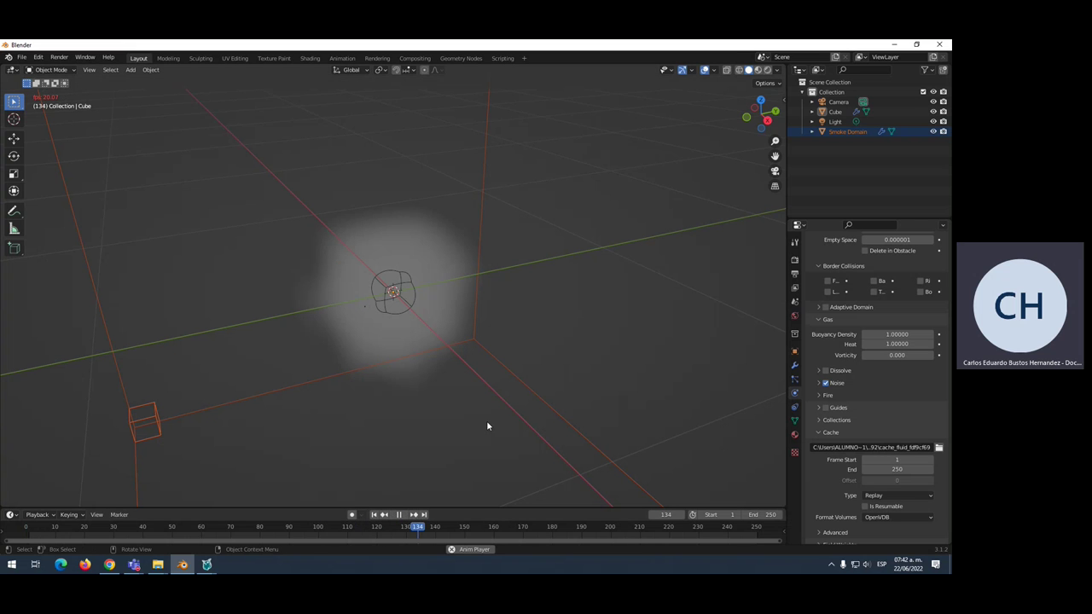
{"action": "key", "text": "shift+Left"}
{"action": "left_click", "coordinate": [28, 528]}
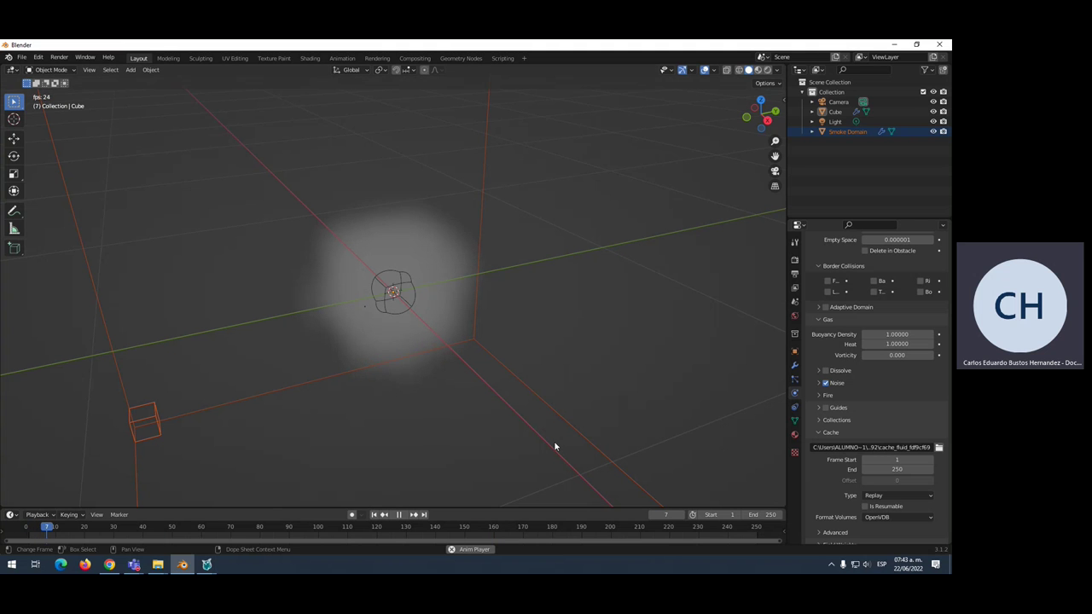
{"action": "left_click", "coordinate": [903, 473]}
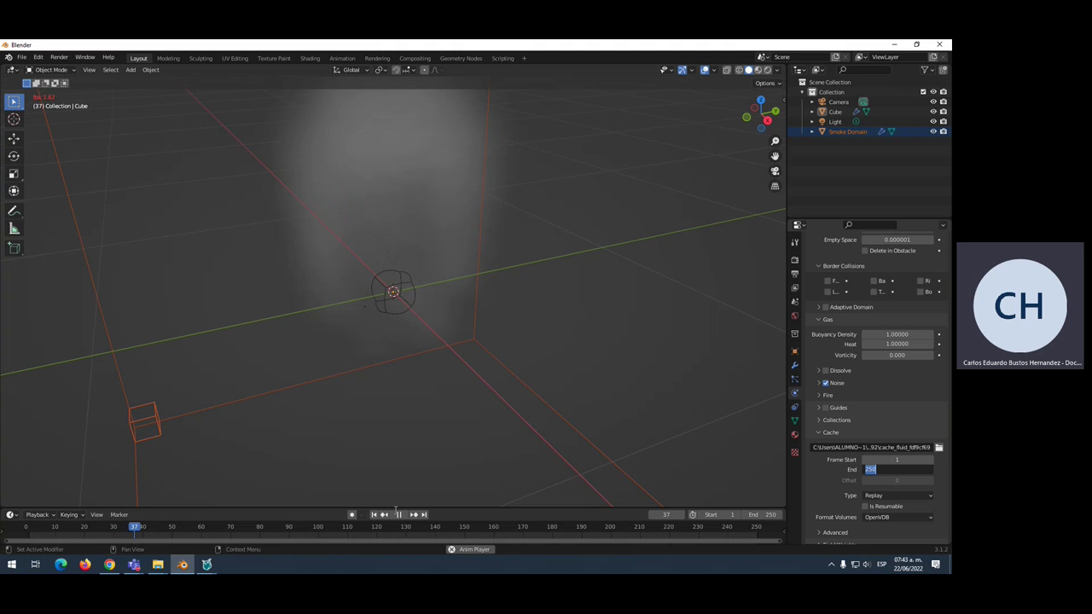
{"action": "key", "text": "Return"}
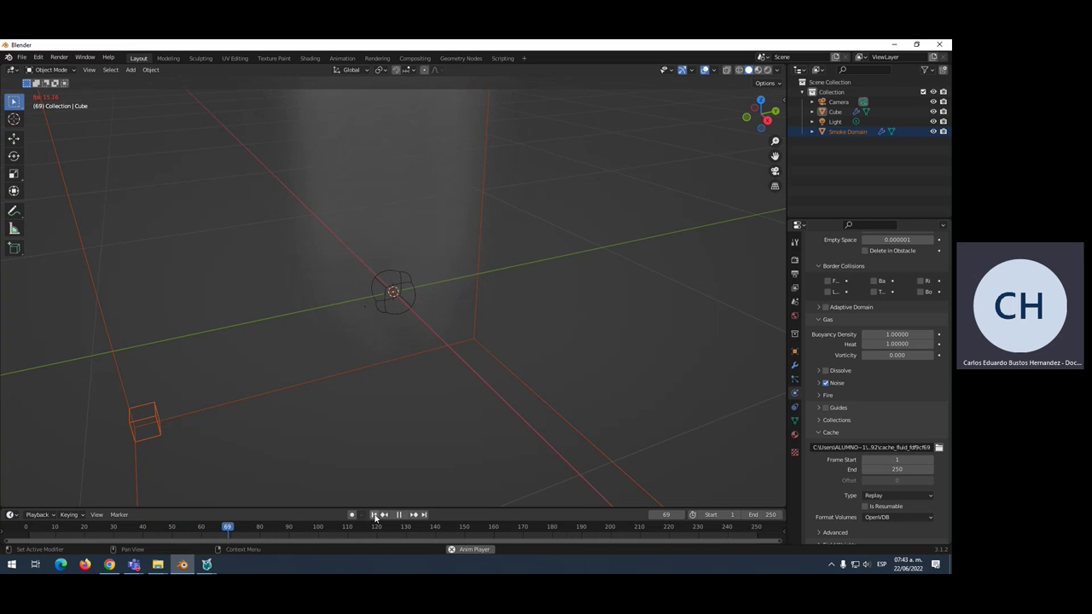
{"action": "left_click", "coordinate": [373, 514]}
{"action": "left_click", "coordinate": [374, 514]}
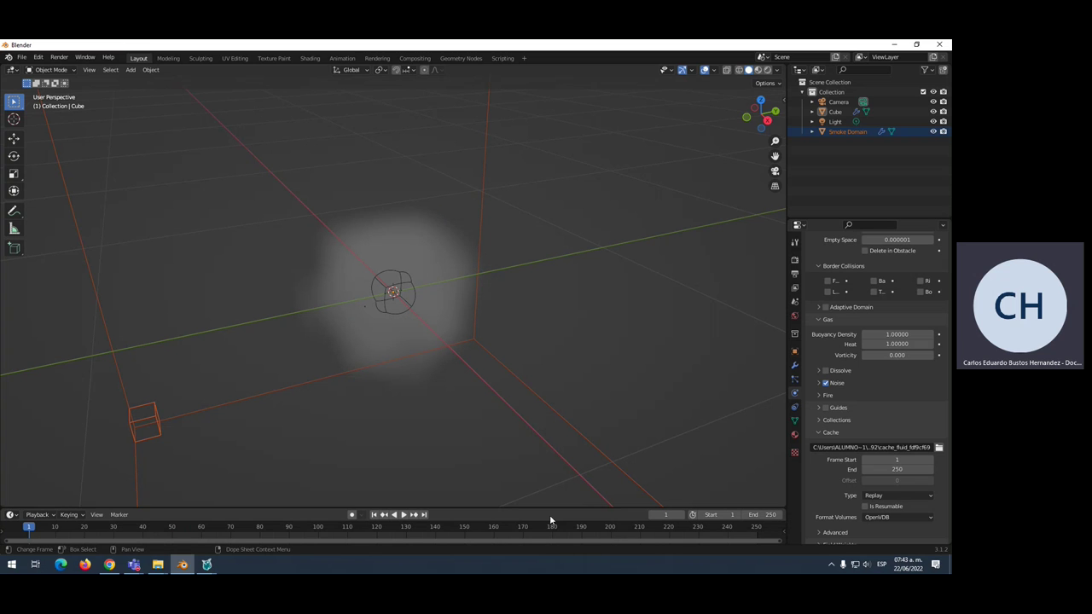
Change the domain cache End frame from 250 to 150
{"action": "mouse_move", "coordinate": [896, 469]}
{"action": "left_click", "coordinate": [912, 473]}
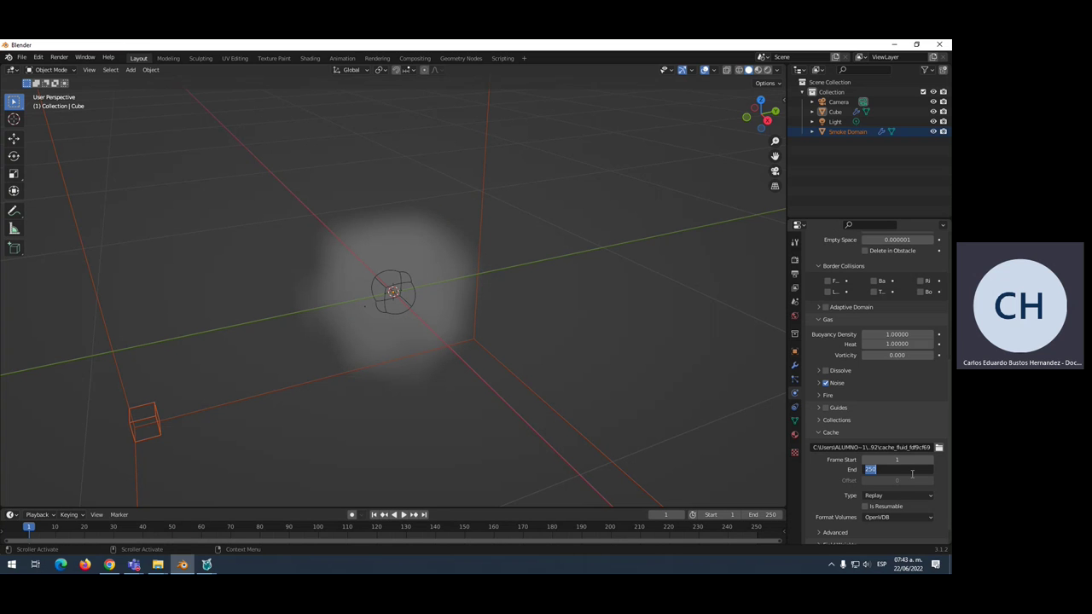
{"action": "type", "text": "150"}
{"action": "key", "text": "Return"}
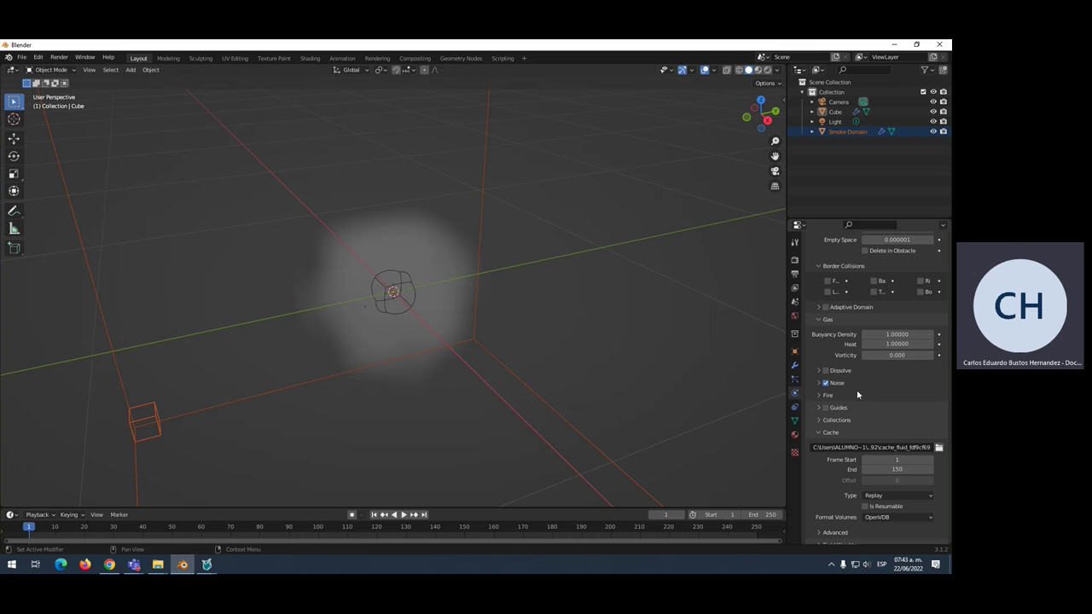
{"action": "scroll", "coordinate": [582, 313], "scroll_direction": "down", "scroll_amount": 3}
{"action": "scroll", "coordinate": [583, 317], "scroll_direction": "down", "scroll_amount": 2}
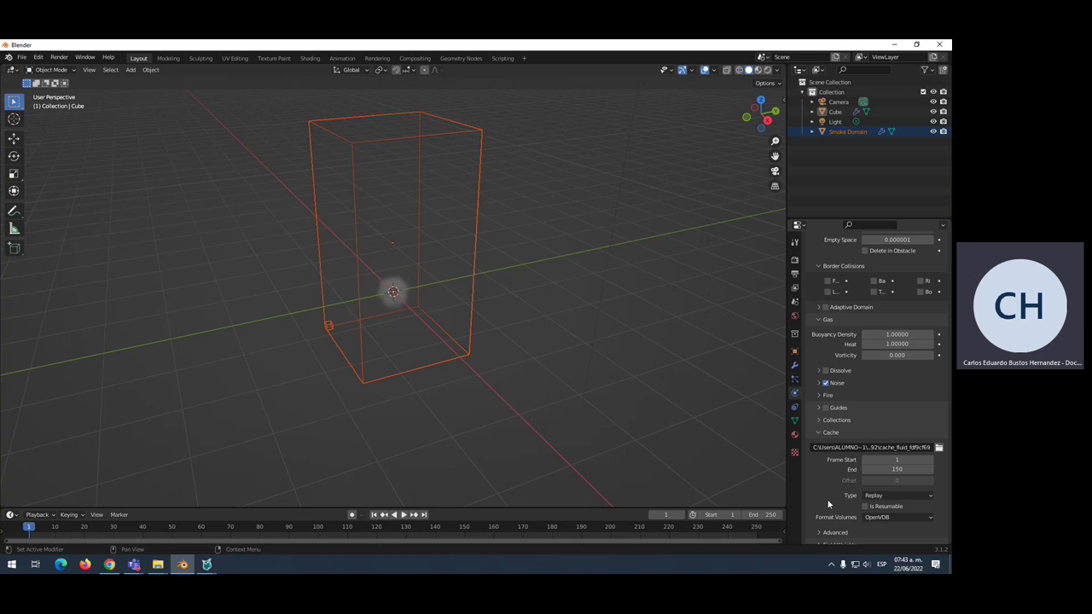
Check Adaptive Domain in the Fluid settings, then reselect the small emitter cube
{"action": "scroll", "coordinate": [838, 513], "scroll_direction": "down", "scroll_amount": 1}
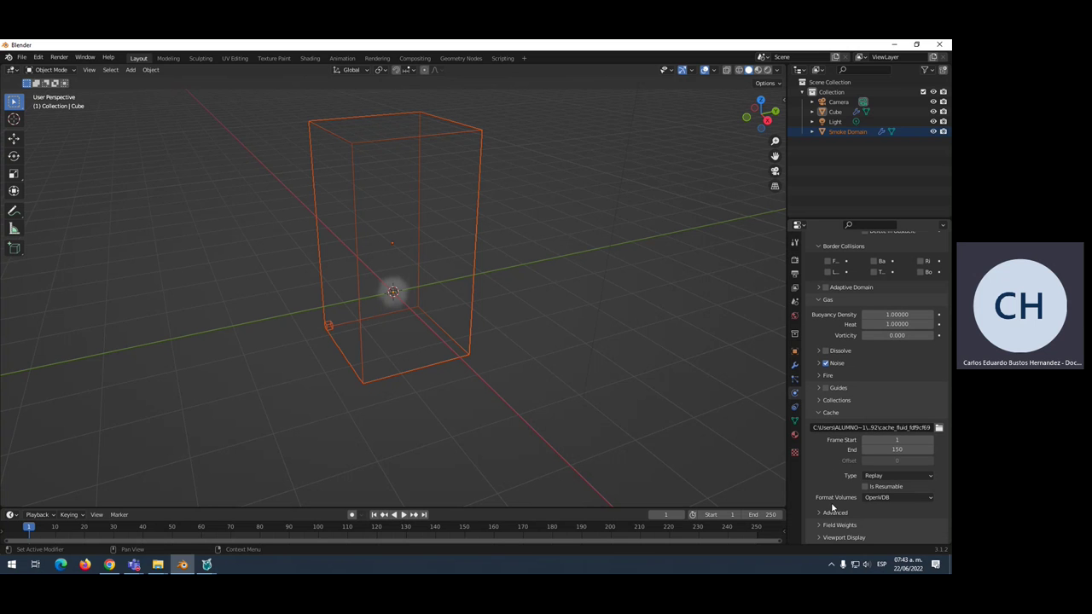
{"action": "left_click", "coordinate": [824, 287]}
{"action": "scroll", "coordinate": [906, 397], "scroll_direction": "up", "scroll_amount": 2}
{"action": "scroll", "coordinate": [906, 397], "scroll_direction": "up", "scroll_amount": 1}
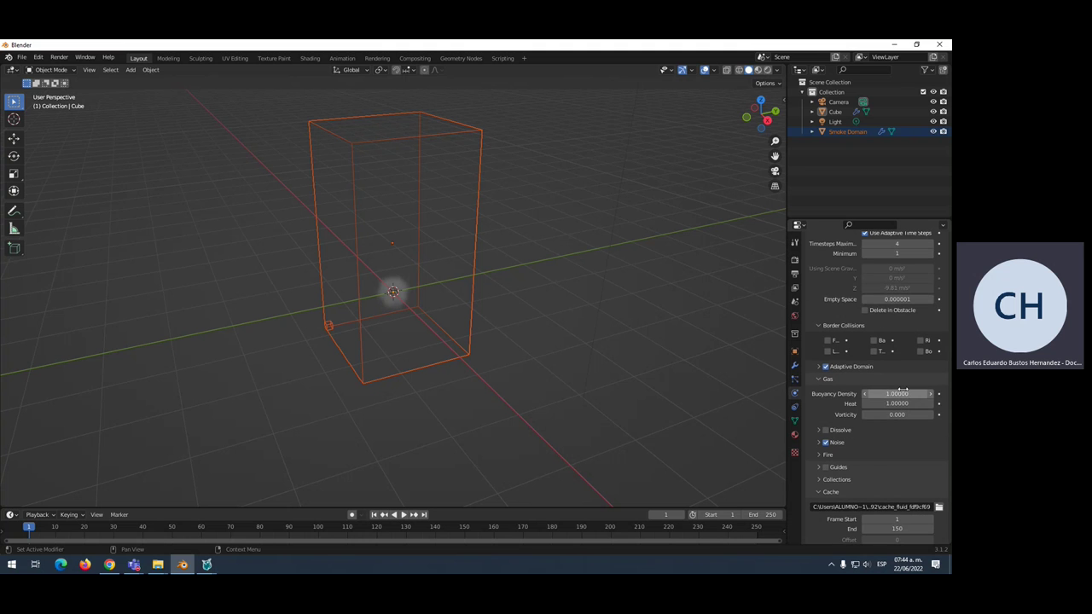
{"action": "scroll", "coordinate": [903, 392], "scroll_direction": "down", "scroll_amount": 2}
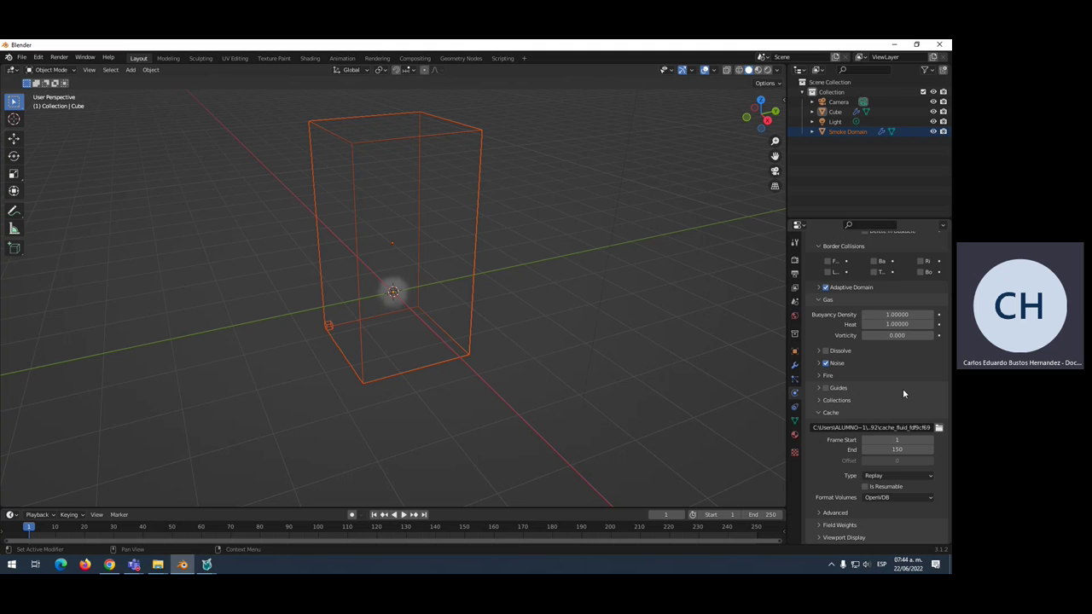
{"action": "left_click", "coordinate": [394, 296]}
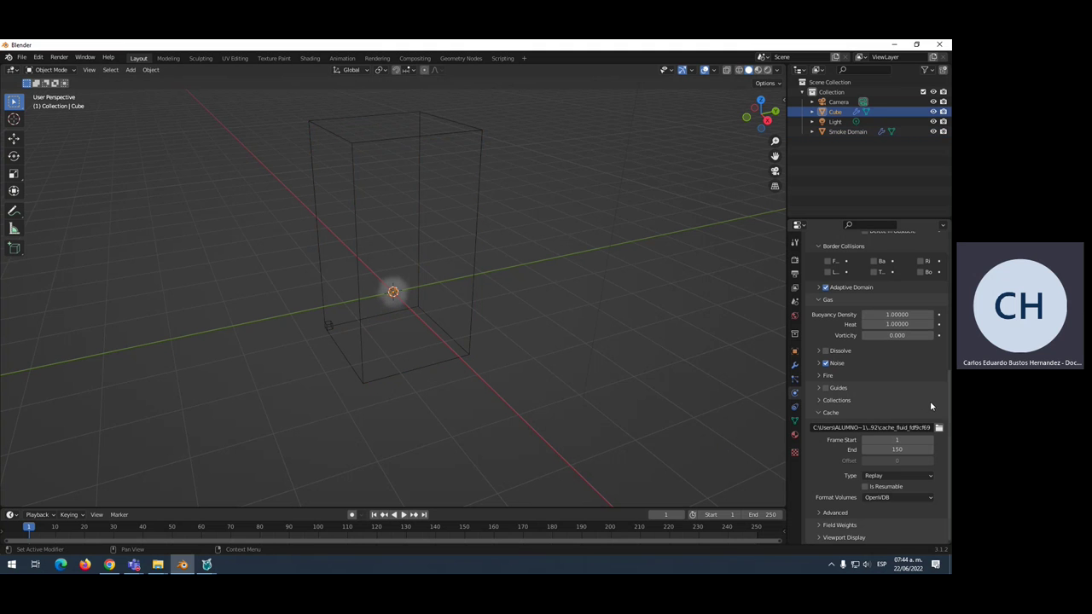
{"action": "scroll", "coordinate": [918, 398], "scroll_direction": "up", "scroll_amount": 3}
{"action": "scroll", "coordinate": [920, 398], "scroll_direction": "up", "scroll_amount": 2}
{"action": "scroll", "coordinate": [919, 398], "scroll_direction": "down", "scroll_amount": 3}
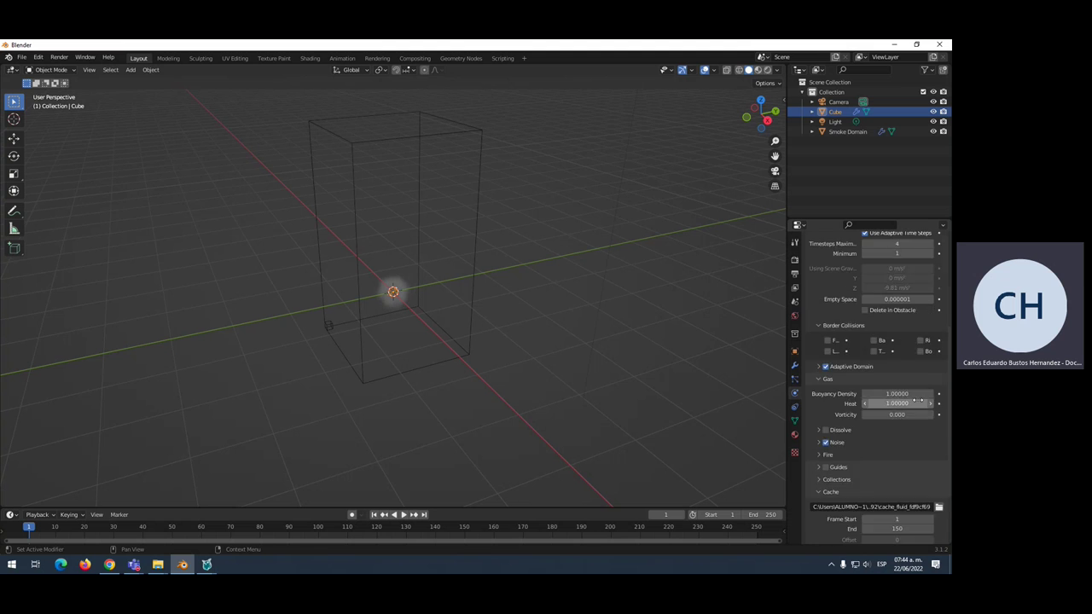
{"action": "scroll", "coordinate": [919, 402], "scroll_direction": "down", "scroll_amount": 2}
{"action": "scroll", "coordinate": [917, 400], "scroll_direction": "down", "scroll_amount": 1}
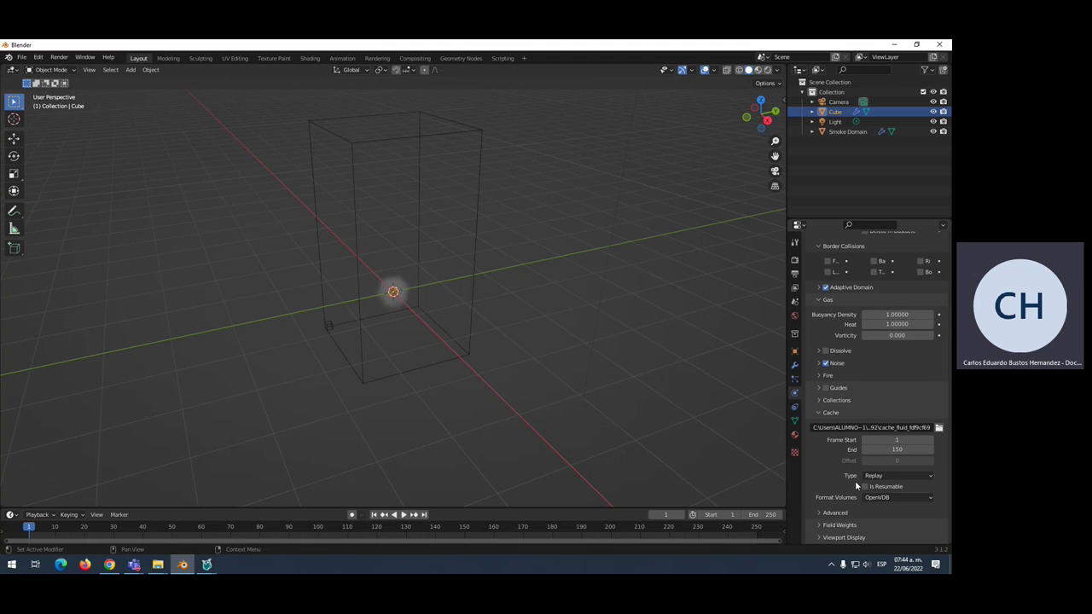
Set Cache Type to All with Is Resumable kept on, and start Bake All
{"action": "left_click", "coordinate": [891, 479]}
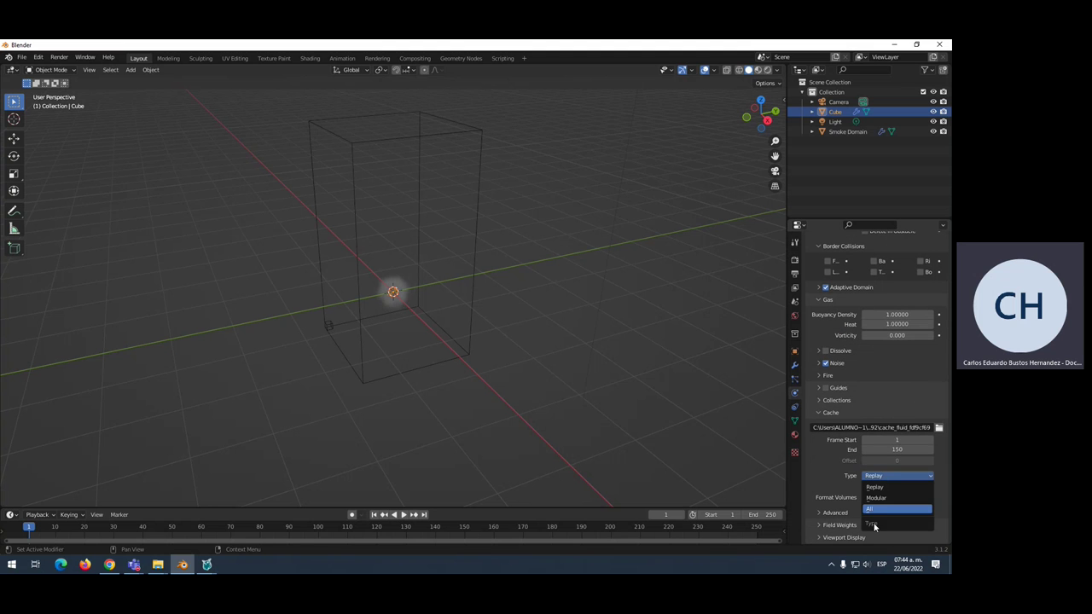
{"action": "left_click", "coordinate": [872, 509]}
{"action": "left_click", "coordinate": [864, 486]}
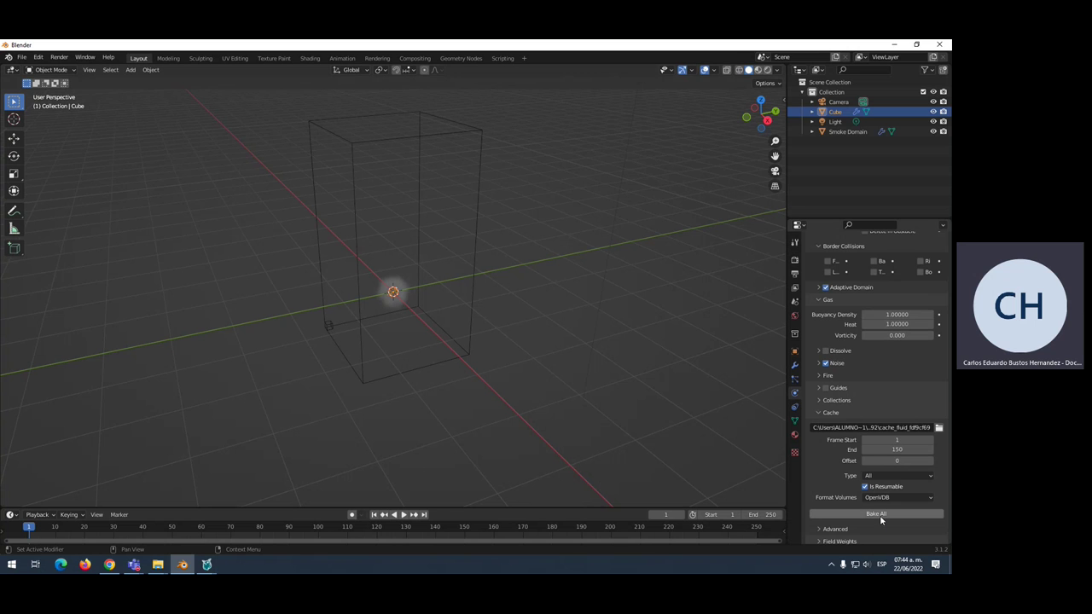
{"action": "left_click", "coordinate": [879, 514]}
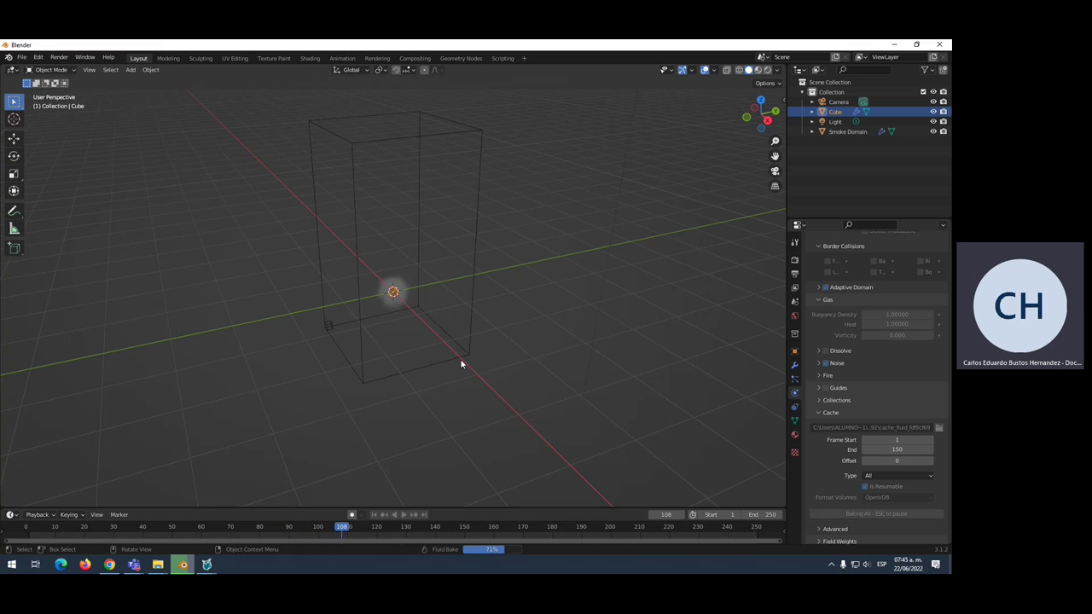
{"action": "key", "text": "alt+Tab"}
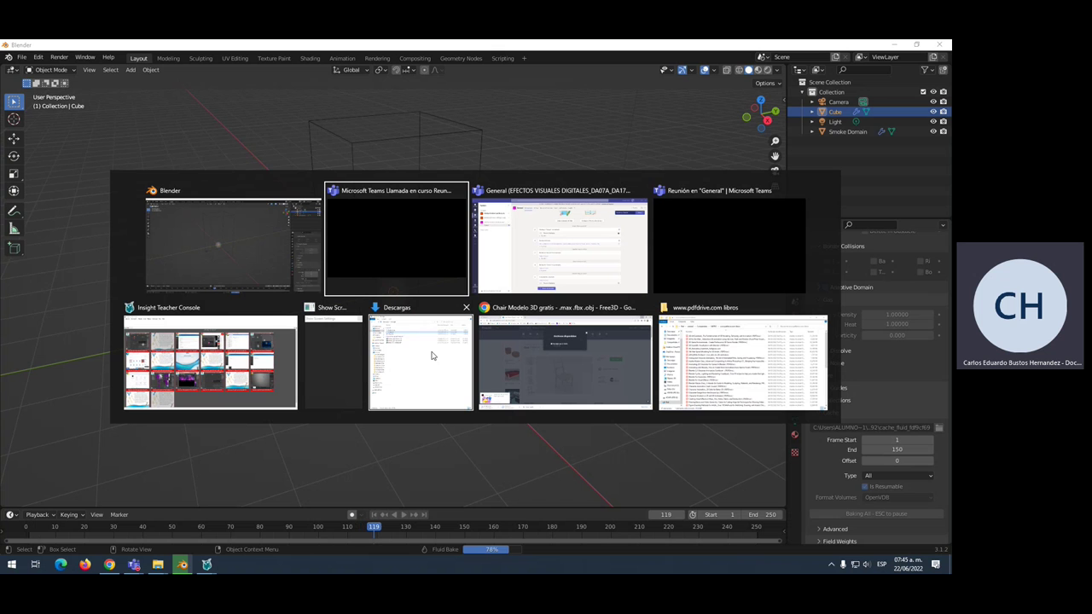
Orbit Mixamo's Sitting Clap preview to a low angle, then return to the Free3D chair page
{"action": "key", "text": "alt+Tab"}
{"action": "key", "text": "alt+Tab"}
{"action": "key", "text": "alt+Tab"}
{"action": "key", "text": "alt+Tab"}
{"action": "key", "text": "alt+Tab"}
{"action": "key", "text": "Escape"}
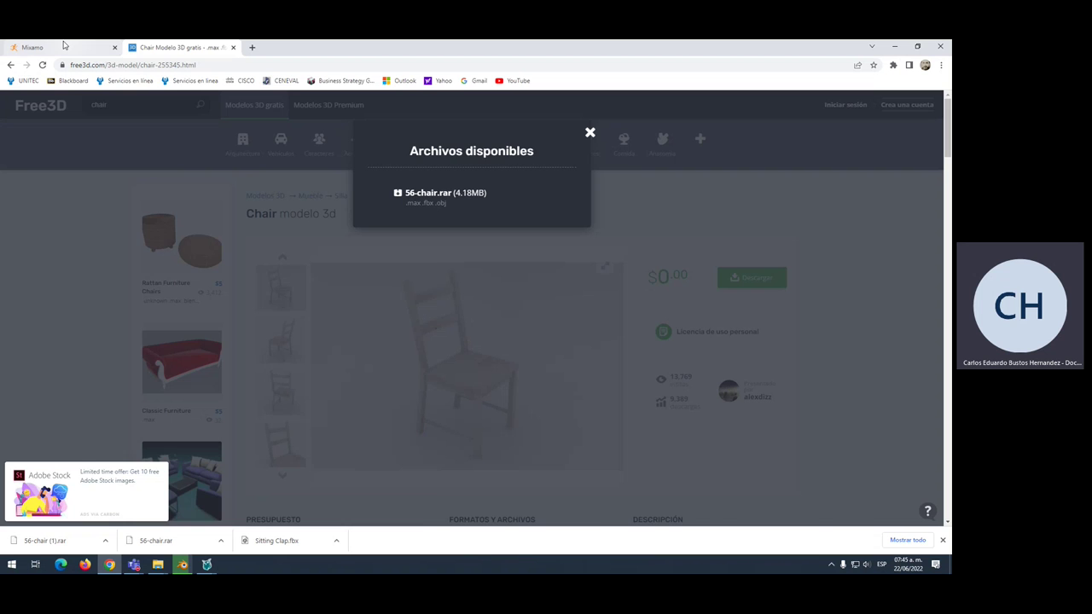
{"action": "left_click", "coordinate": [64, 47]}
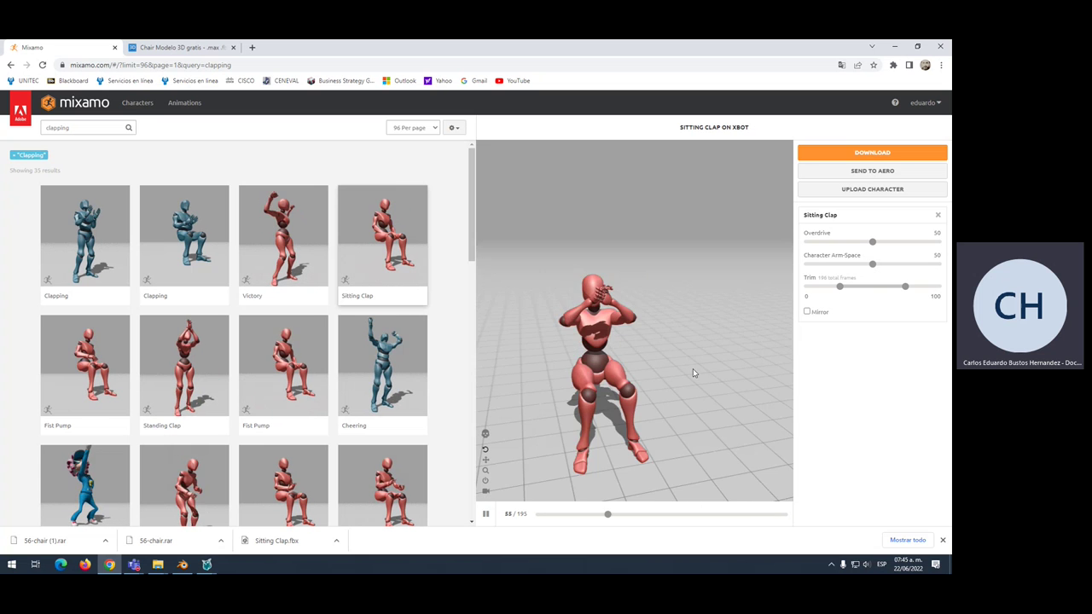
{"action": "left_click_drag", "start_coordinate": [739, 362], "coordinate": [696, 340]}
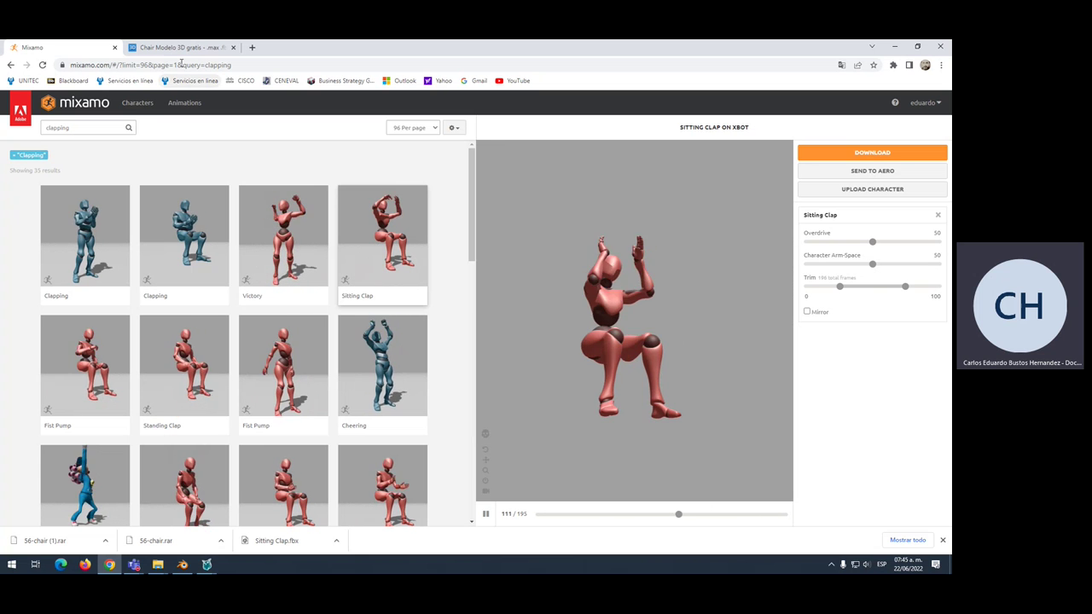
{"action": "left_click", "coordinate": [176, 48]}
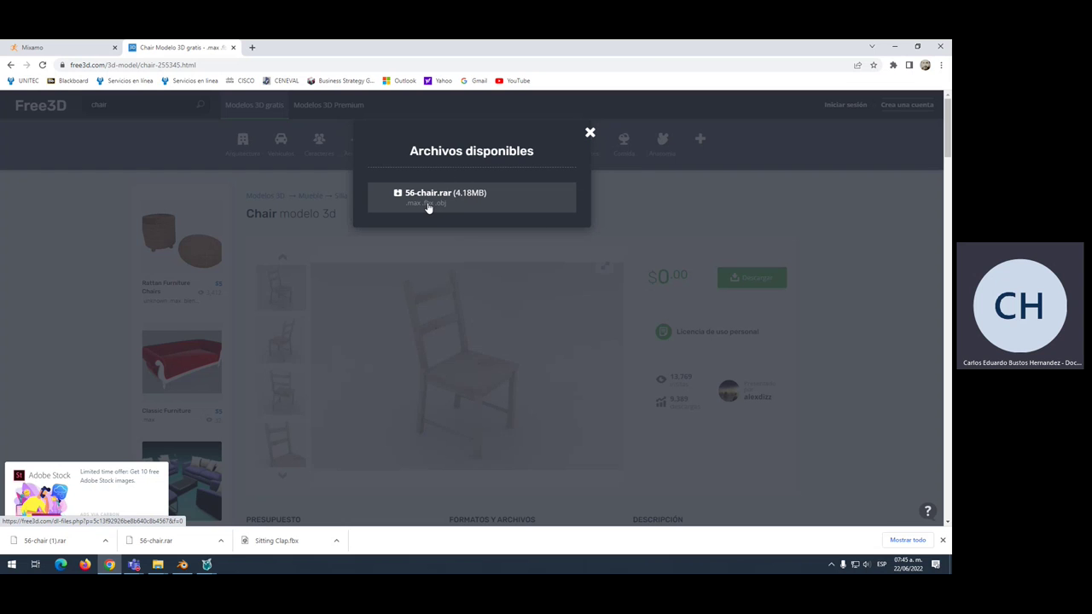
Close the file list and browse down the Free3D Chair page and related chair models
{"action": "left_click", "coordinate": [589, 133]}
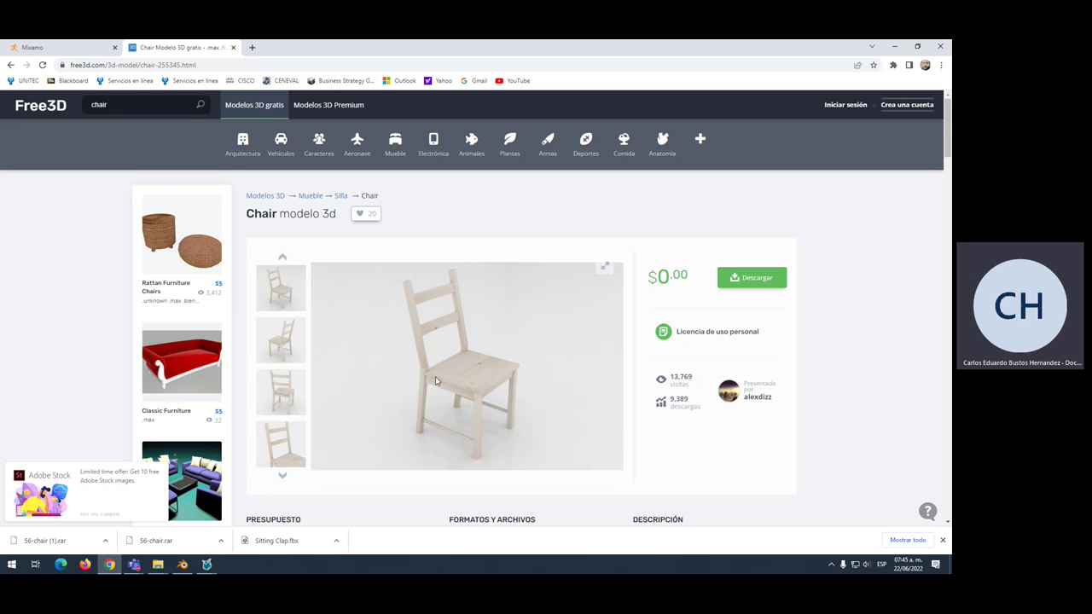
{"action": "scroll", "coordinate": [356, 360], "scroll_direction": "down", "scroll_amount": 3}
{"action": "scroll", "coordinate": [357, 362], "scroll_direction": "down", "scroll_amount": 2}
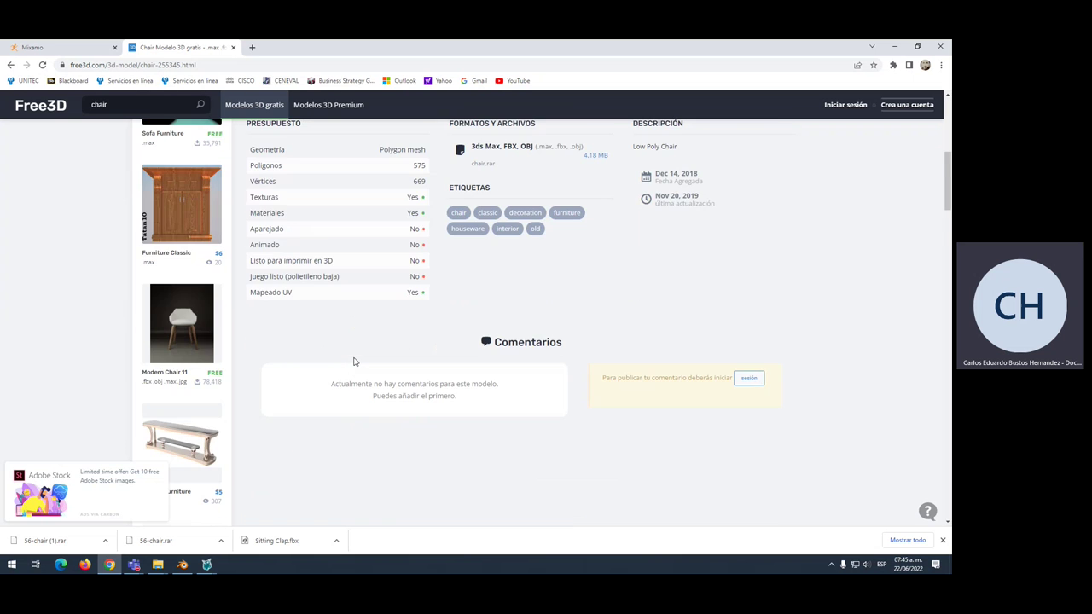
{"action": "scroll", "coordinate": [358, 365], "scroll_direction": "down", "scroll_amount": 2}
{"action": "scroll", "coordinate": [358, 368], "scroll_direction": "down", "scroll_amount": 2}
{"action": "scroll", "coordinate": [358, 368], "scroll_direction": "down", "scroll_amount": 1}
{"action": "scroll", "coordinate": [358, 369], "scroll_direction": "down", "scroll_amount": 1}
{"action": "scroll", "coordinate": [359, 372], "scroll_direction": "down", "scroll_amount": 2}
{"action": "scroll", "coordinate": [362, 384], "scroll_direction": "down", "scroll_amount": 2}
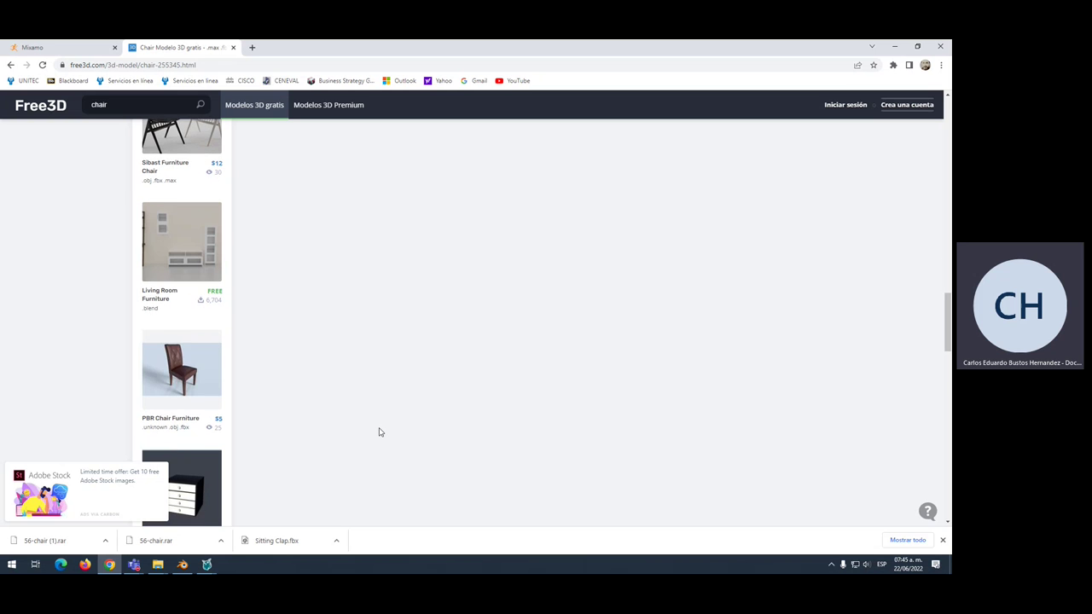
{"action": "scroll", "coordinate": [379, 431], "scroll_direction": "down", "scroll_amount": 2}
{"action": "scroll", "coordinate": [380, 434], "scroll_direction": "down", "scroll_amount": 3}
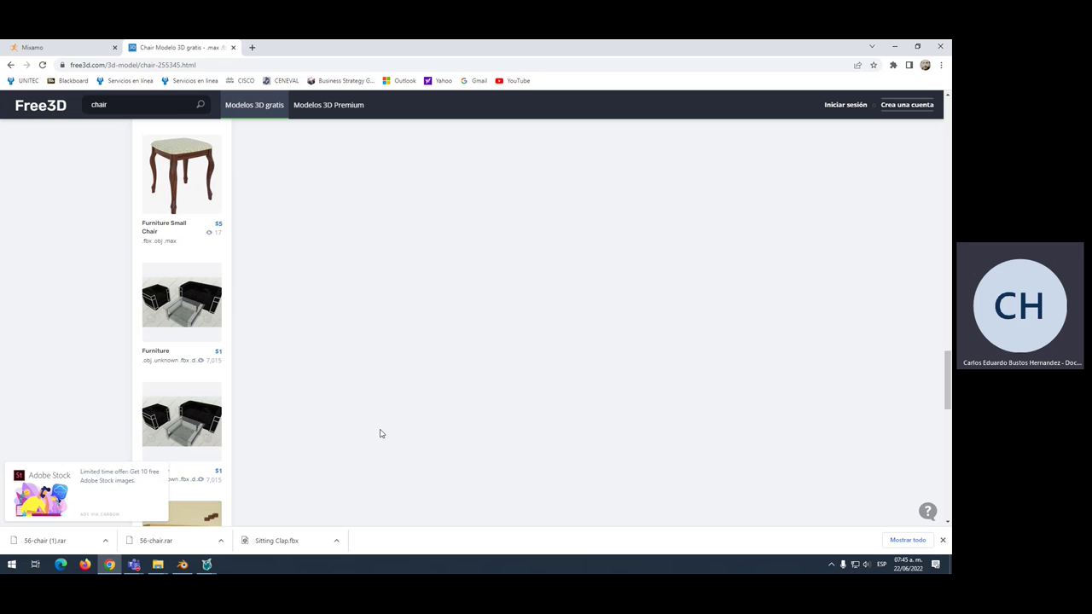
{"action": "scroll", "coordinate": [381, 433], "scroll_direction": "down", "scroll_amount": 3}
Scroll back up the page, then minimise Chrome to return to Blender
{"action": "scroll", "coordinate": [522, 426], "scroll_direction": "up", "scroll_amount": 3}
{"action": "left_click_drag", "start_coordinate": [946, 391], "coordinate": [947, 322]}
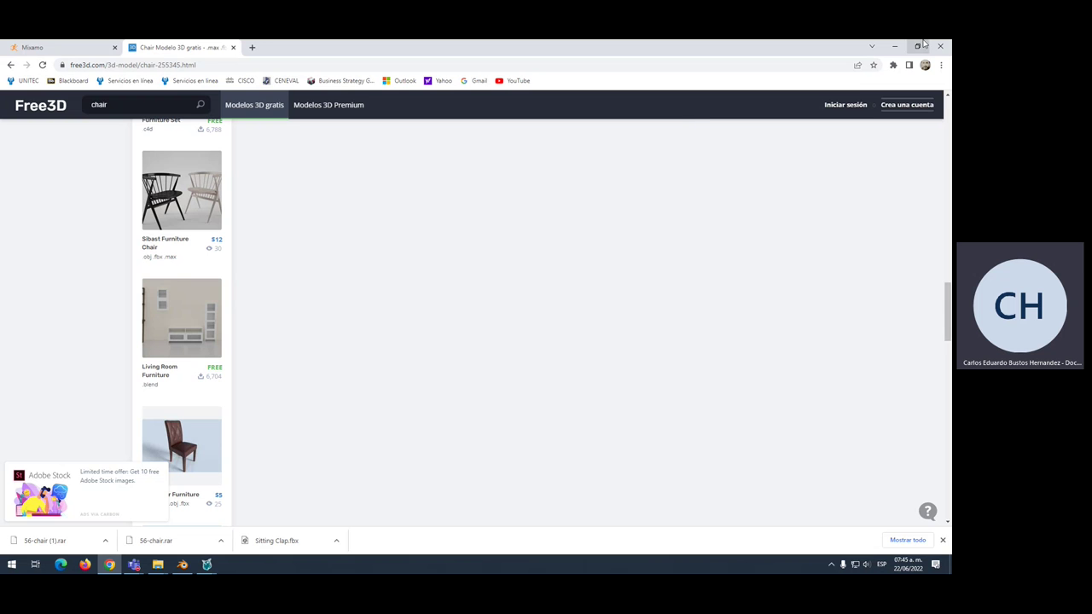
{"action": "left_click", "coordinate": [893, 46]}
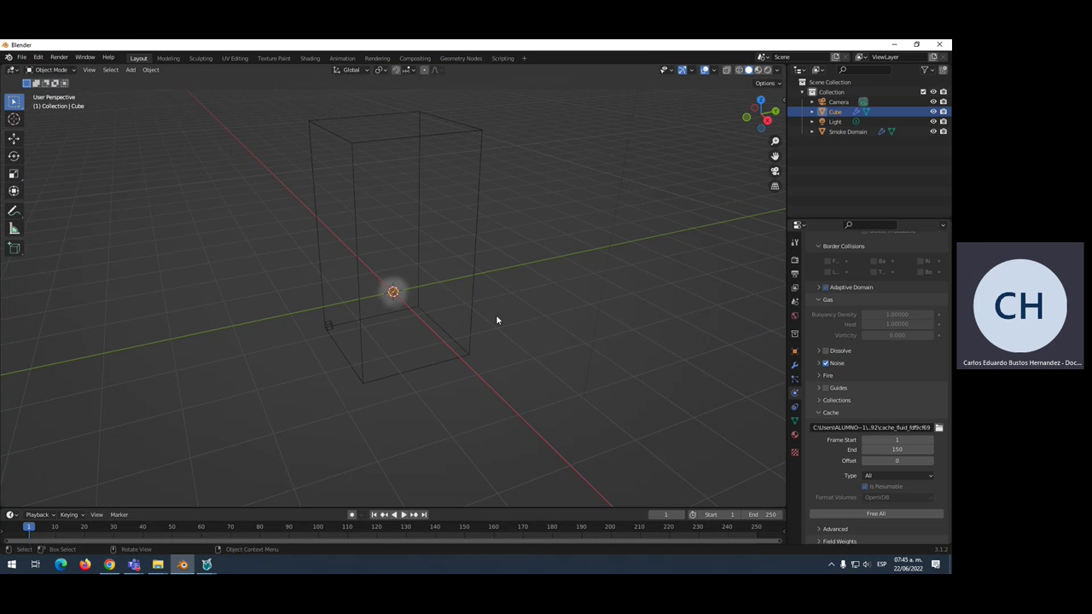
Play the smoke simulation briefly, stop it, and jump back to frame 1
{"action": "left_click", "coordinate": [400, 515]}
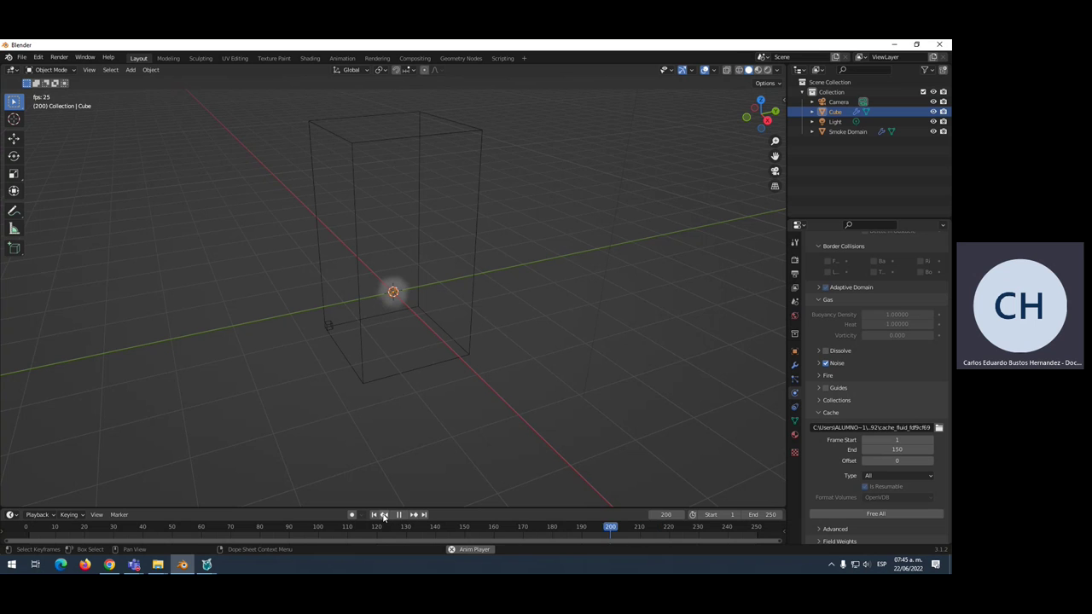
{"action": "left_click", "coordinate": [384, 515]}
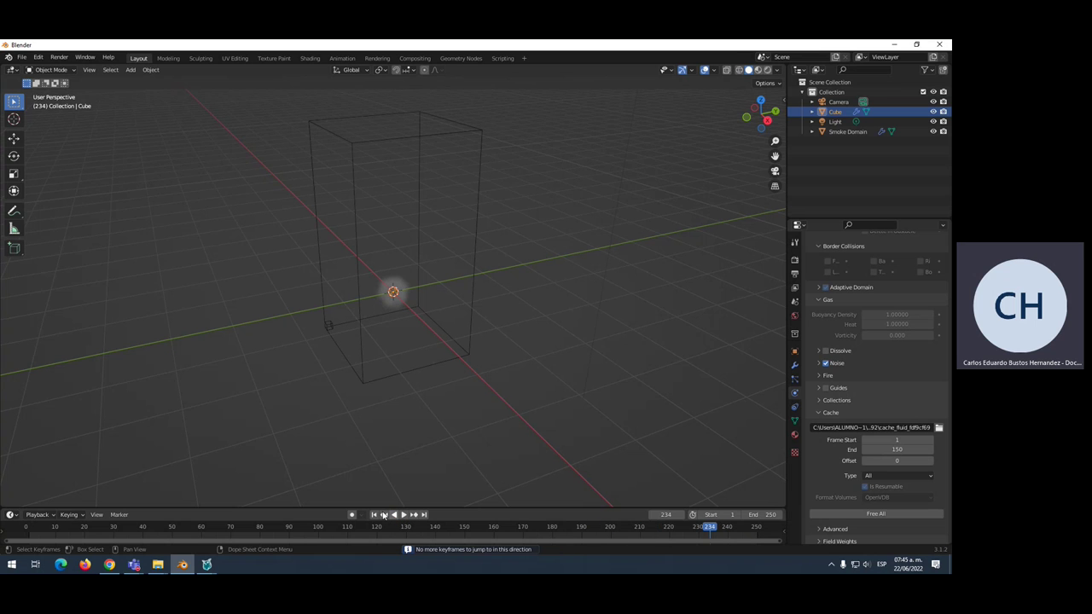
{"action": "left_click", "coordinate": [373, 515]}
Replay the smoke rising with nothing selected, then stop and rewind to frame 1
{"action": "left_click", "coordinate": [403, 516]}
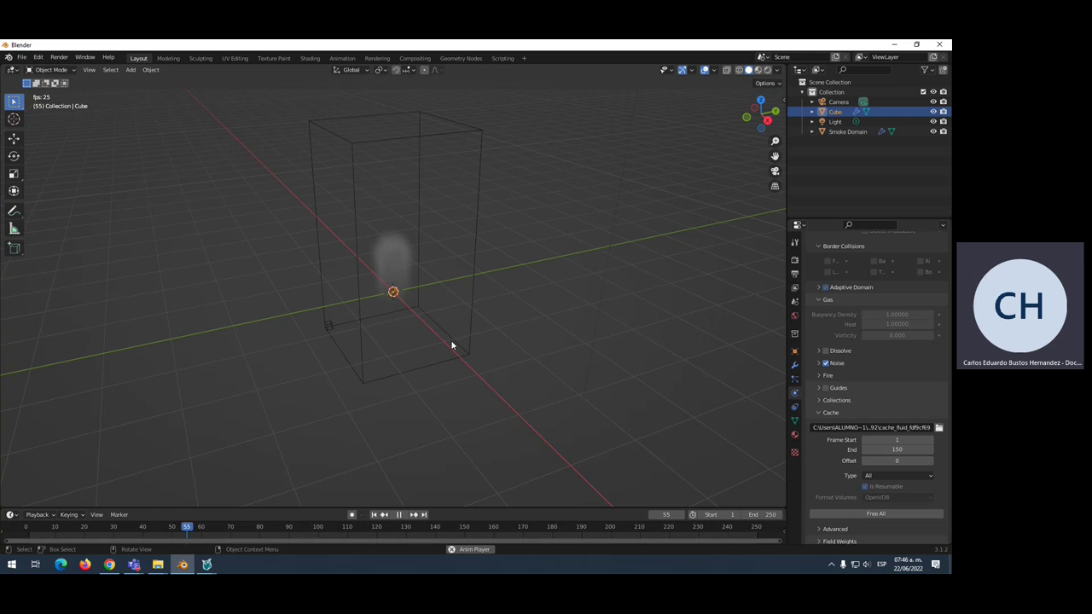
{"action": "scroll", "coordinate": [414, 302], "scroll_direction": "up", "scroll_amount": 2}
{"action": "scroll", "coordinate": [448, 305], "scroll_direction": "up", "scroll_amount": 4}
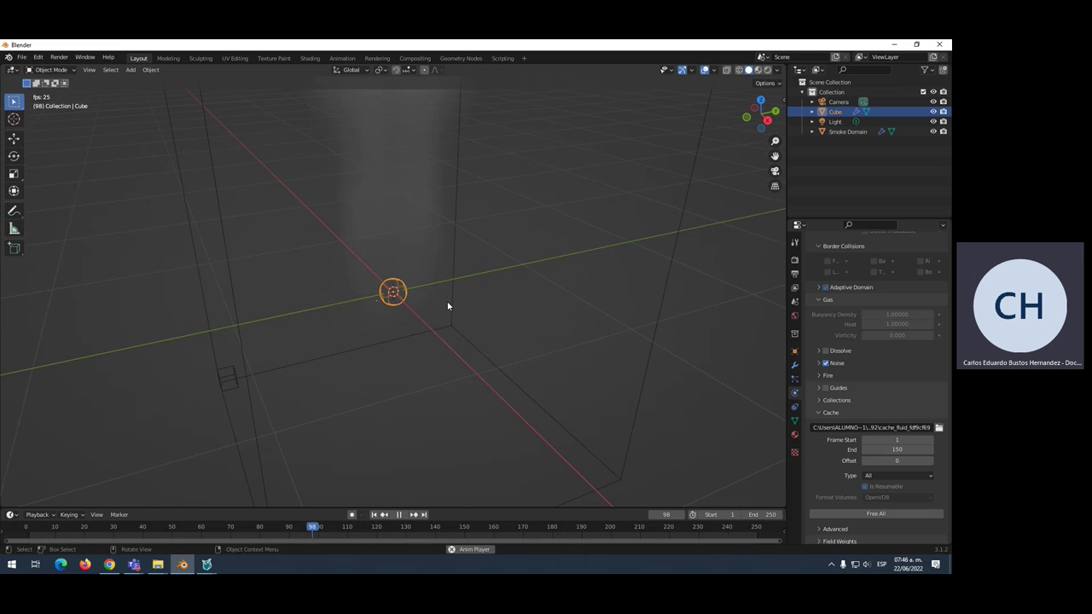
{"action": "left_click", "coordinate": [507, 306]}
{"action": "scroll", "coordinate": [471, 325], "scroll_direction": "down", "scroll_amount": 5}
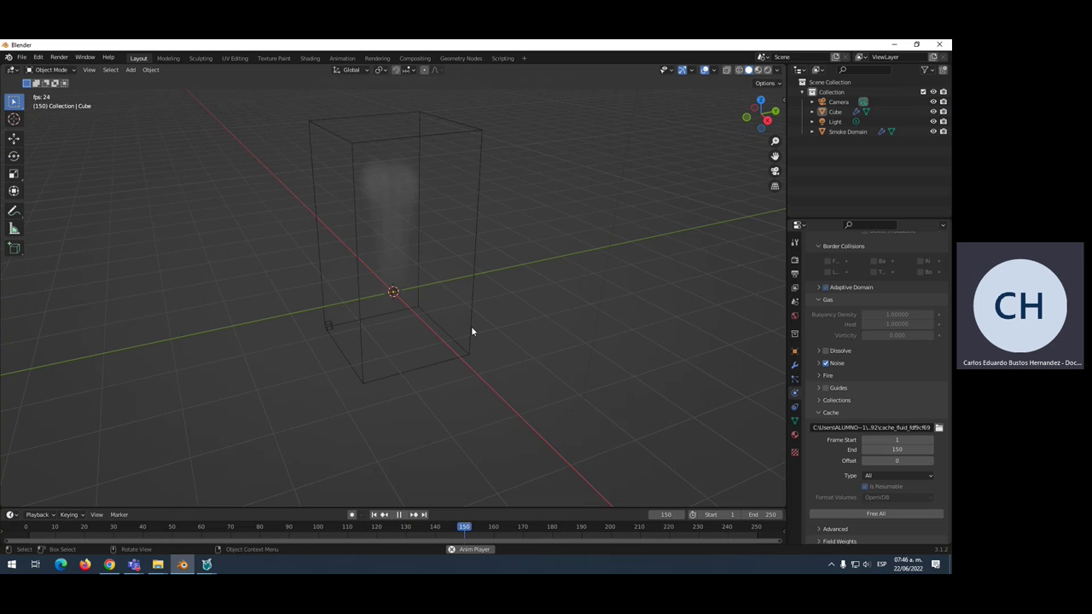
{"action": "scroll", "coordinate": [471, 326], "scroll_direction": "down", "scroll_amount": 2}
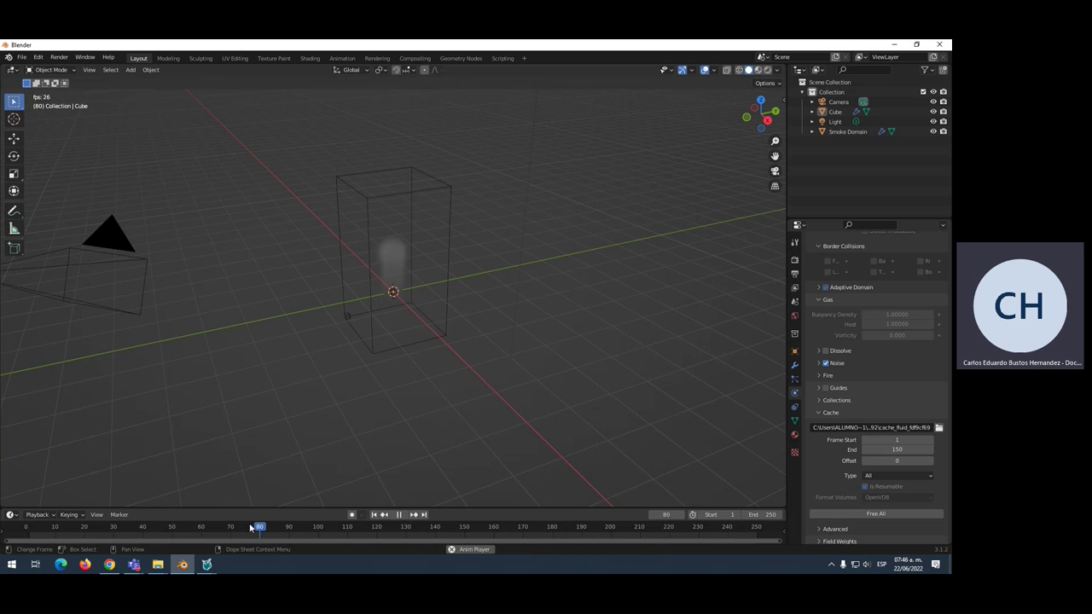
{"action": "left_click", "coordinate": [398, 515]}
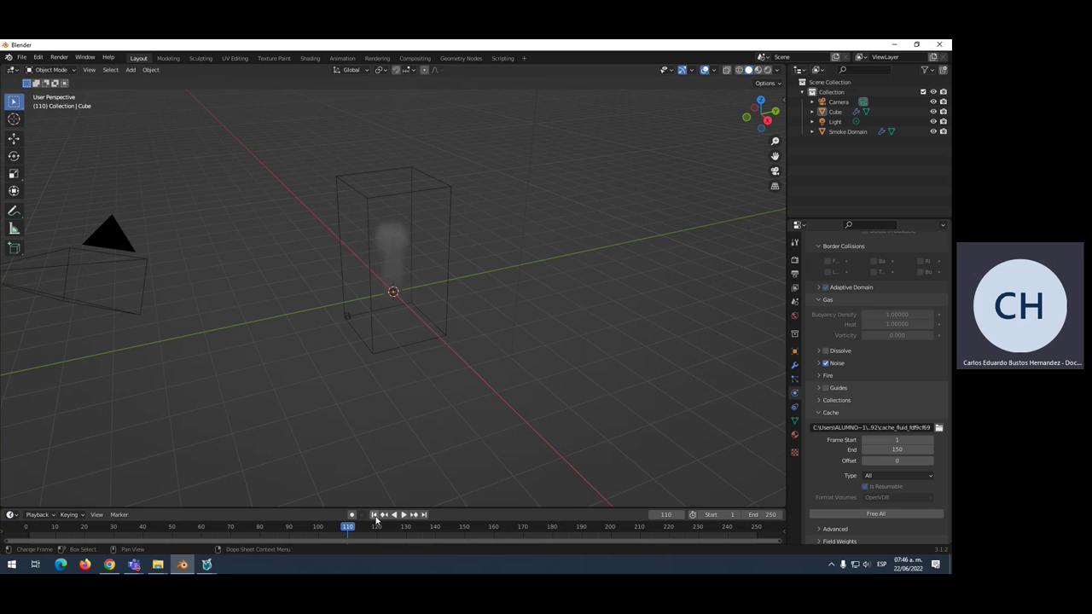
{"action": "left_click", "coordinate": [374, 515]}
{"action": "left_click", "coordinate": [20, 58]}
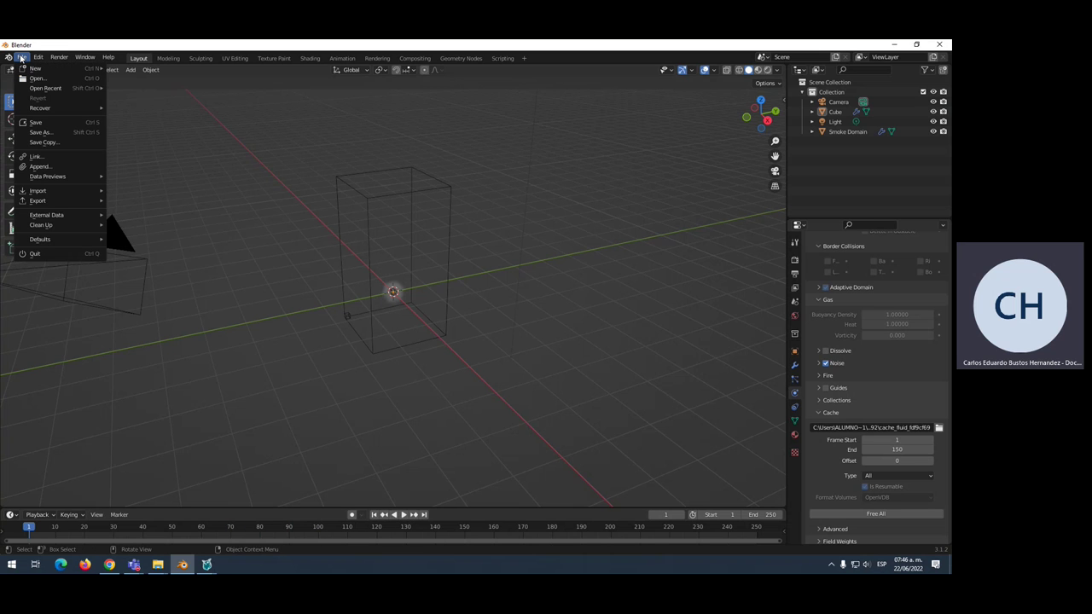
Save the scene to the Desktop under the new name fuego_1.blend
{"action": "left_click", "coordinate": [36, 133]}
{"action": "left_click", "coordinate": [354, 442]}
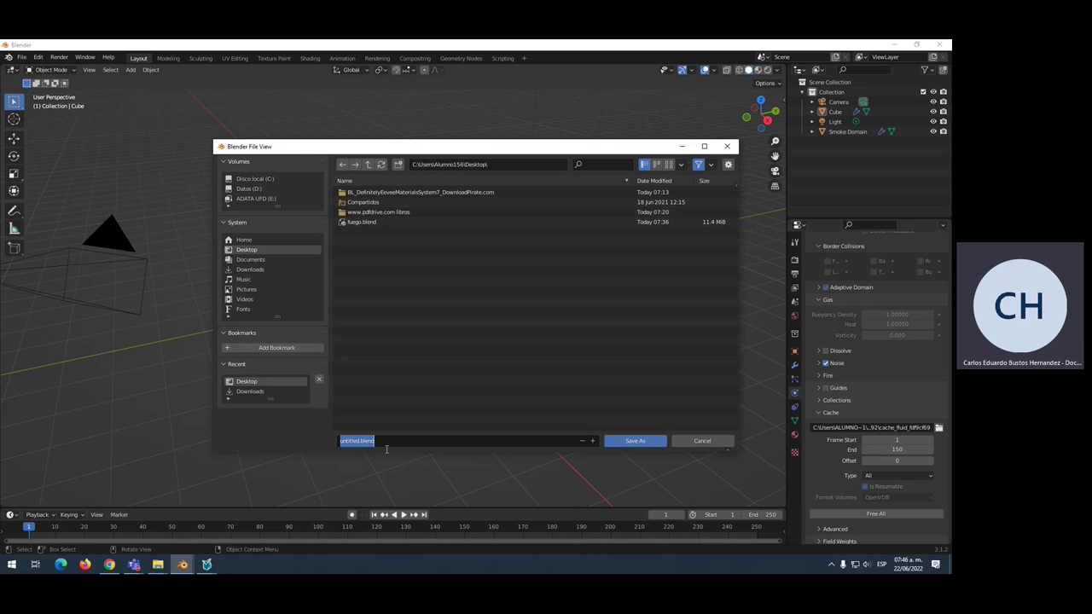
{"action": "type", "text": "fuego"}
{"action": "key", "text": "Return"}
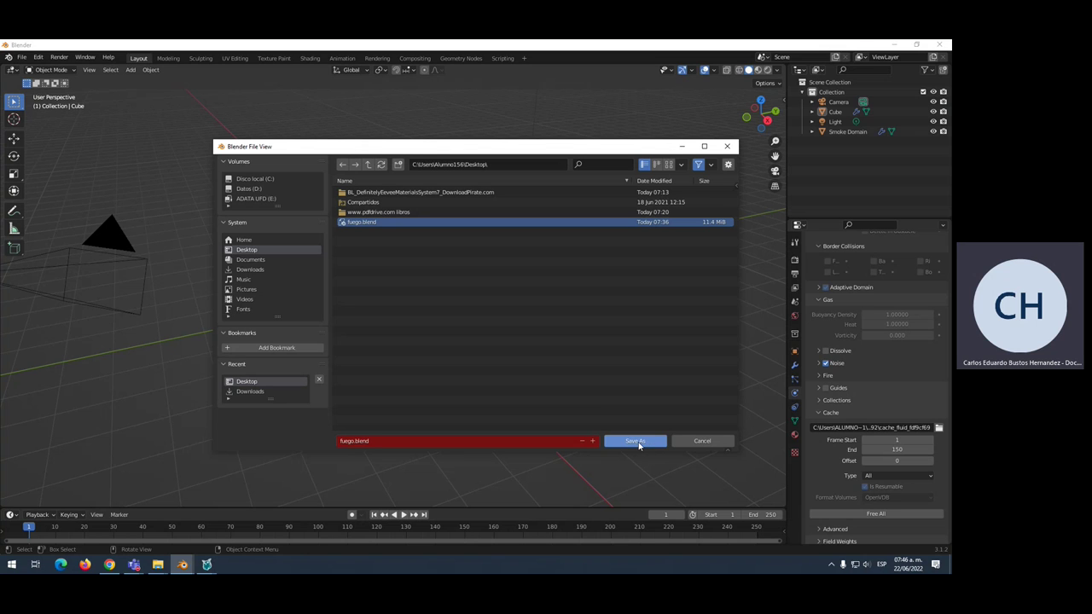
{"action": "left_click", "coordinate": [346, 441]}
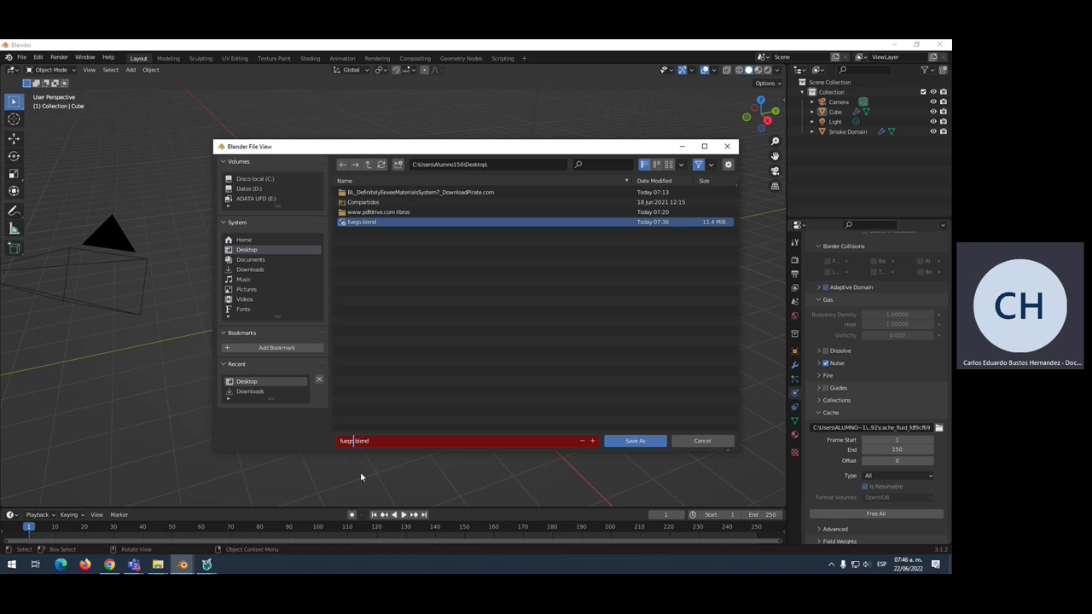
{"action": "left_click", "coordinate": [644, 444]}
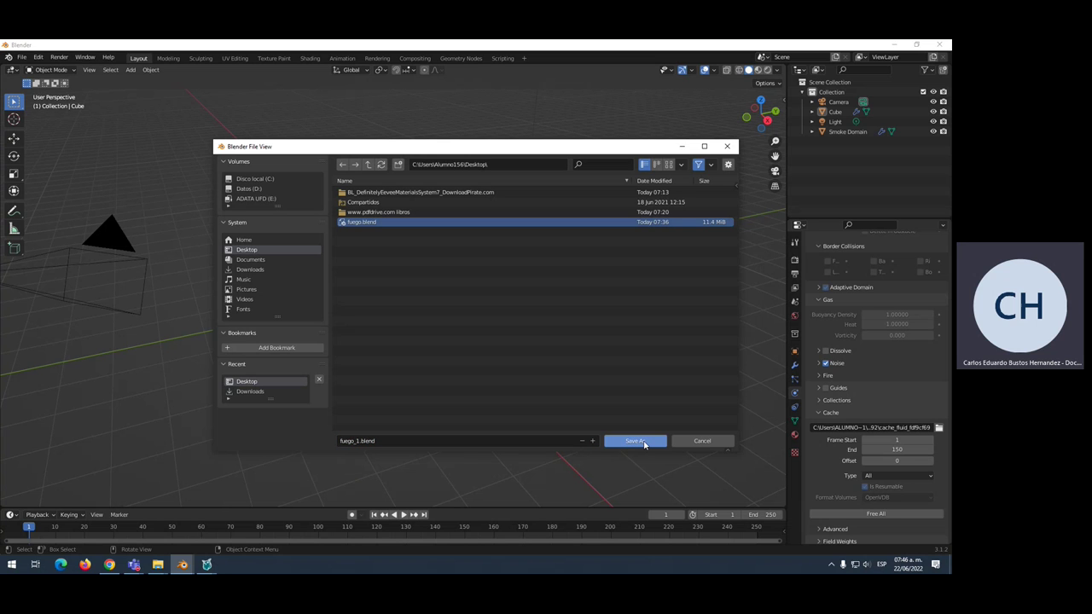
{"action": "left_click", "coordinate": [639, 442]}
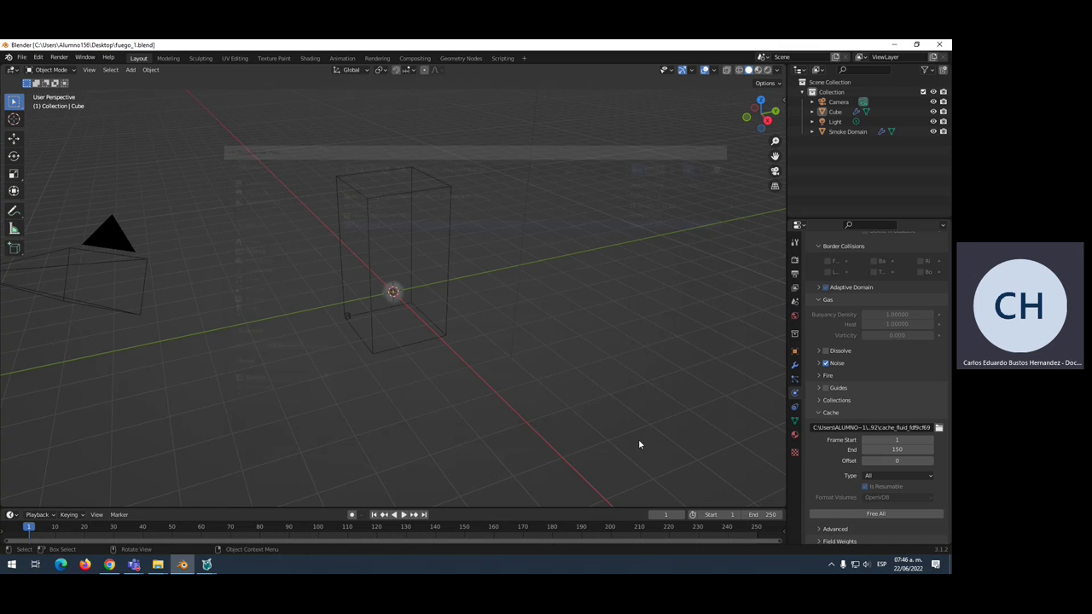
{"action": "left_click", "coordinate": [21, 57]}
{"action": "mouse_move", "coordinate": [39, 190]}
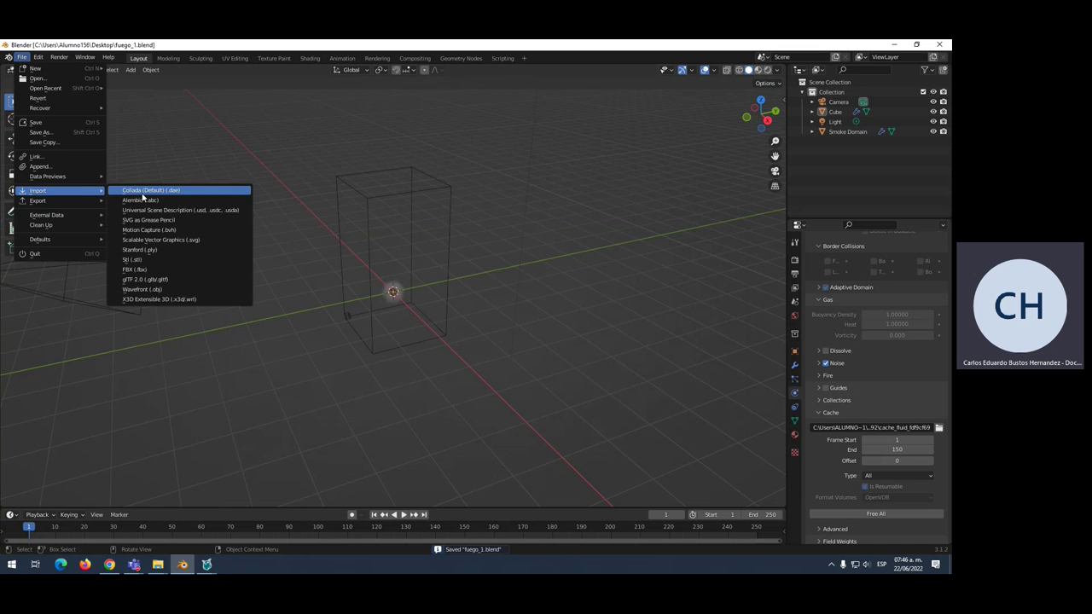
{"action": "left_click", "coordinate": [136, 270]}
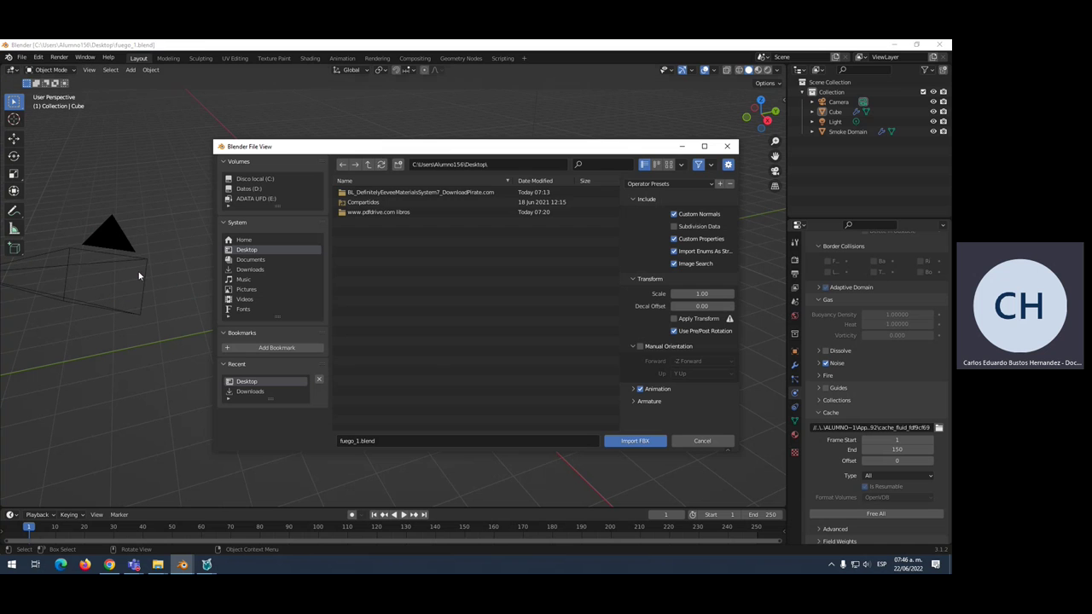
{"action": "left_click", "coordinate": [250, 269]}
{"action": "left_click", "coordinate": [365, 192]}
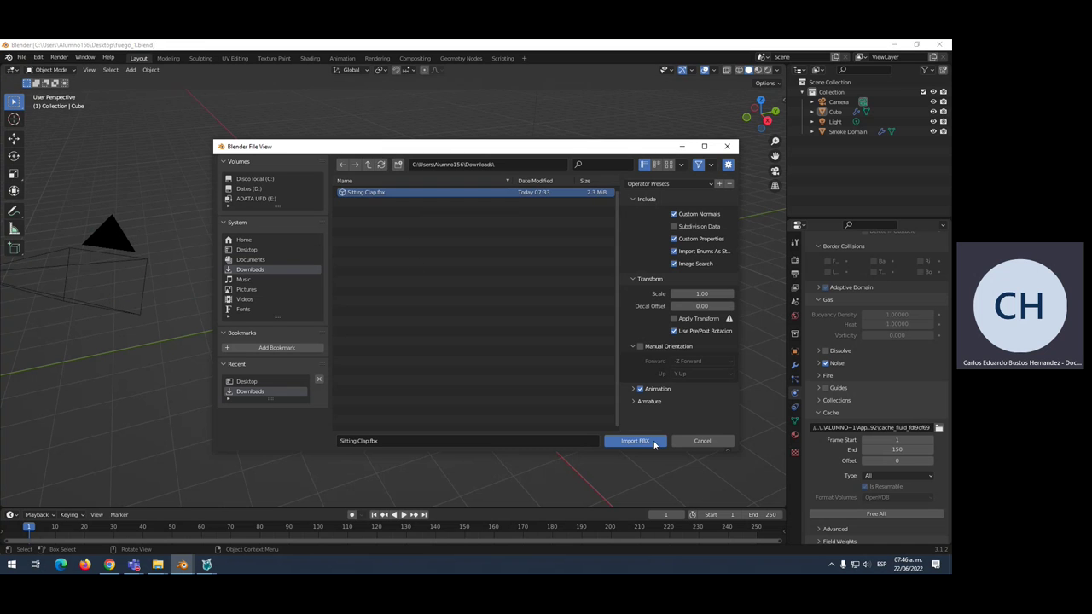
{"action": "left_click", "coordinate": [646, 450]}
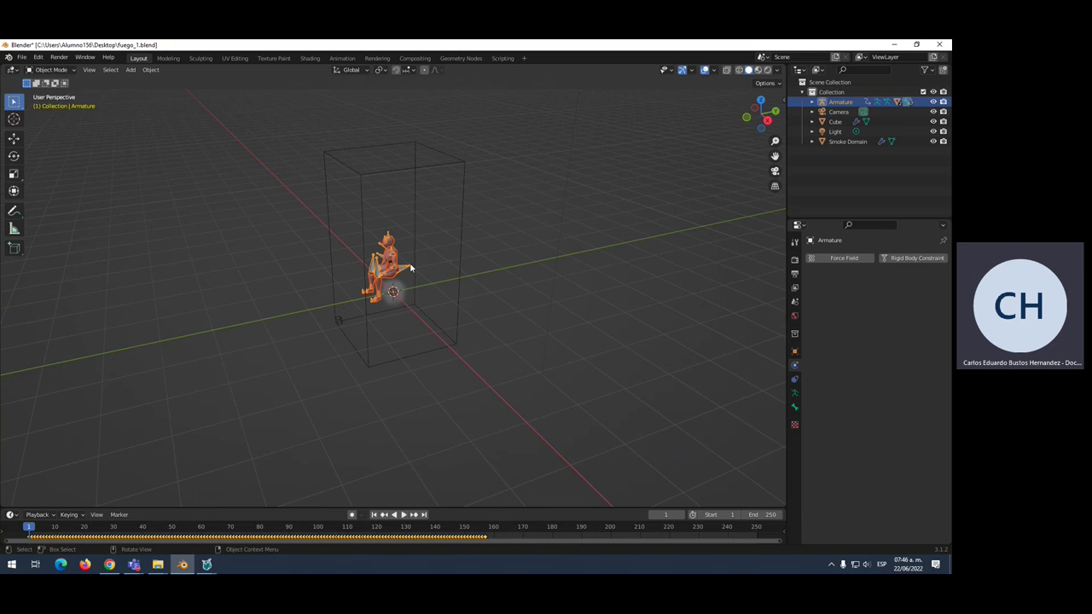
{"action": "key", "text": "s"}
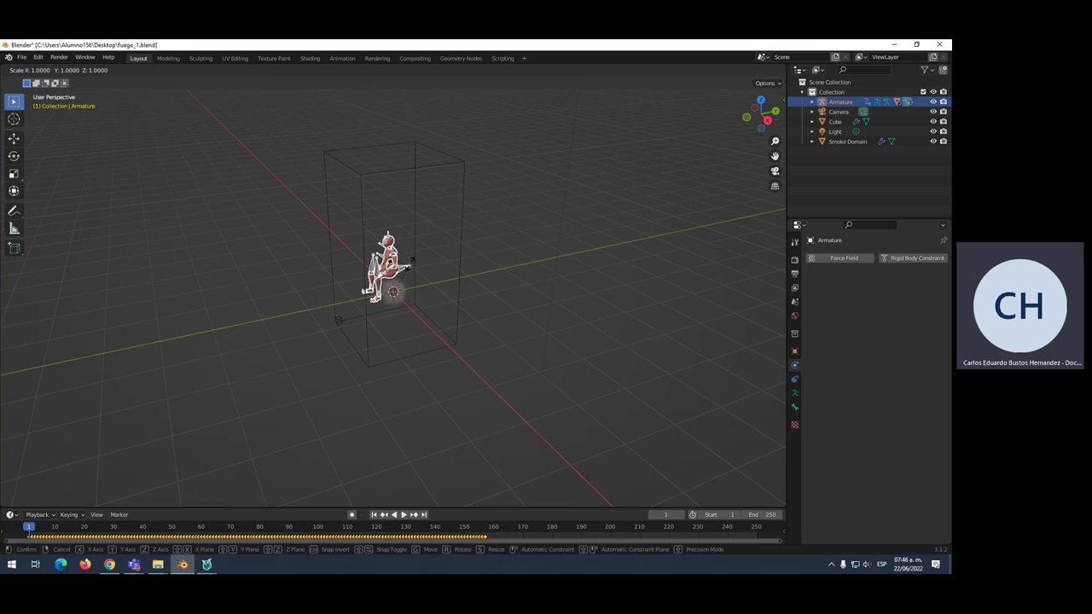
{"action": "key", "text": "x"}
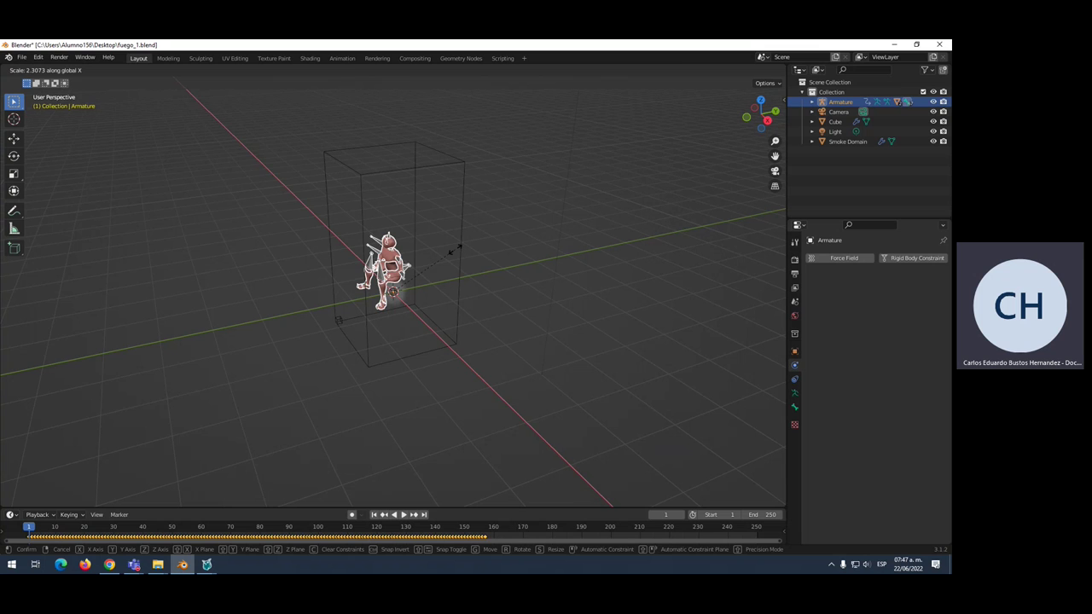
{"action": "key", "text": "Escape"}
{"action": "key", "text": "Delete"}
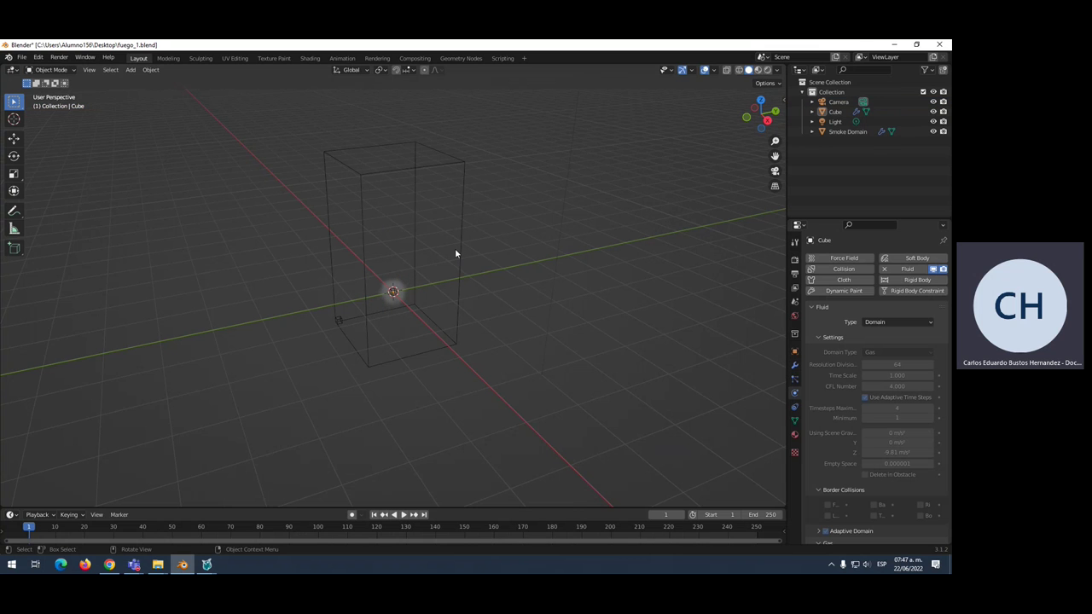
Import the Sitting Clap.fbx character into the scene again
{"action": "left_click", "coordinate": [22, 57]}
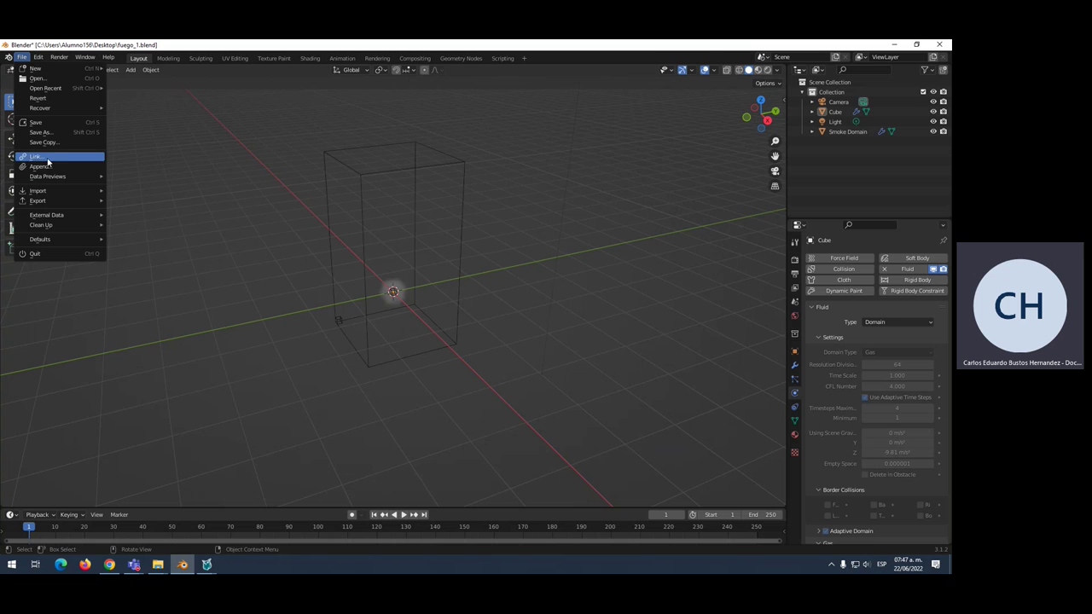
{"action": "mouse_move", "coordinate": [41, 190]}
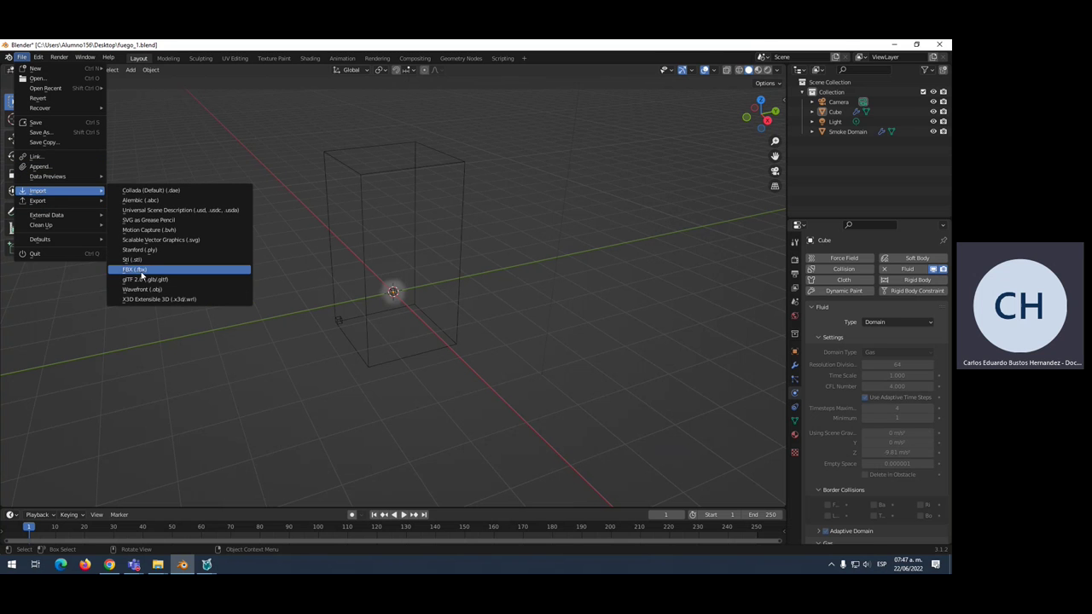
{"action": "left_click", "coordinate": [139, 271]}
{"action": "left_click", "coordinate": [365, 192]}
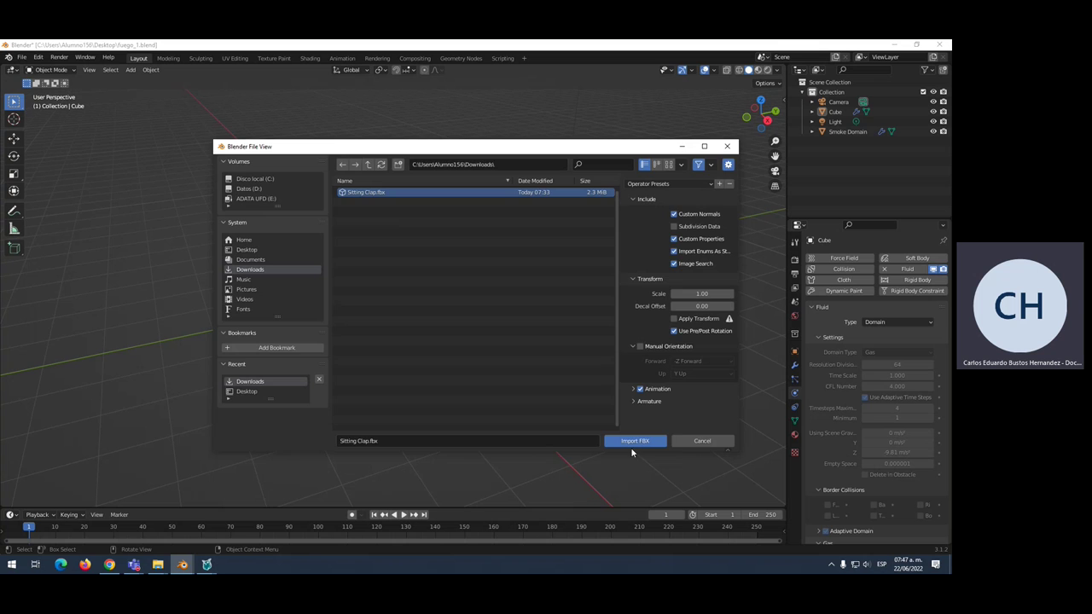
{"action": "left_click", "coordinate": [632, 441]}
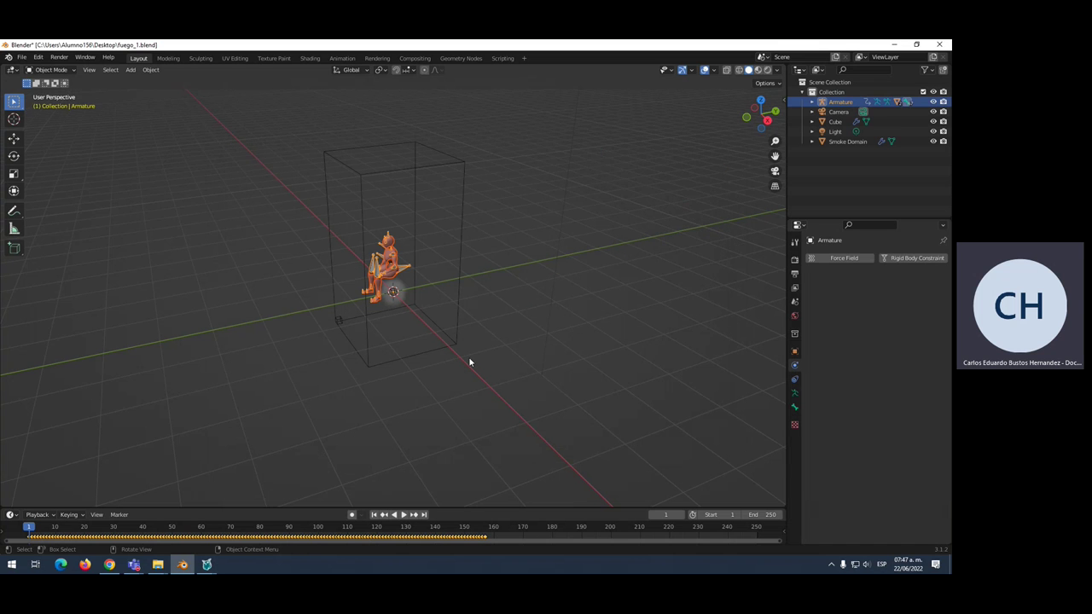
Move the character beside the smoke domain, adjusting it along the Y and X axes
{"action": "key", "text": "g"}
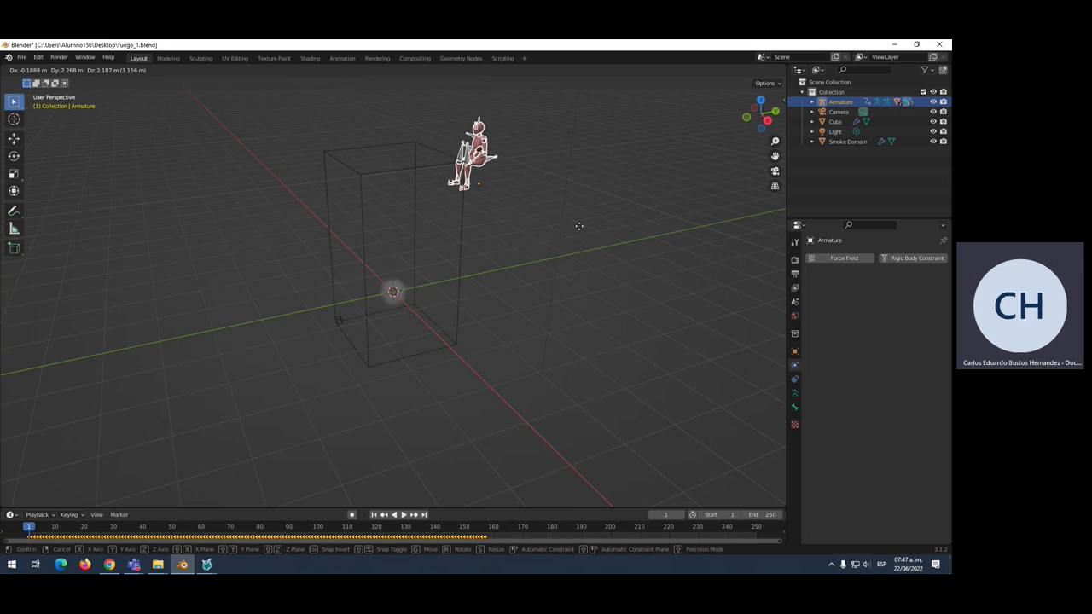
{"action": "left_click", "coordinate": [573, 340]}
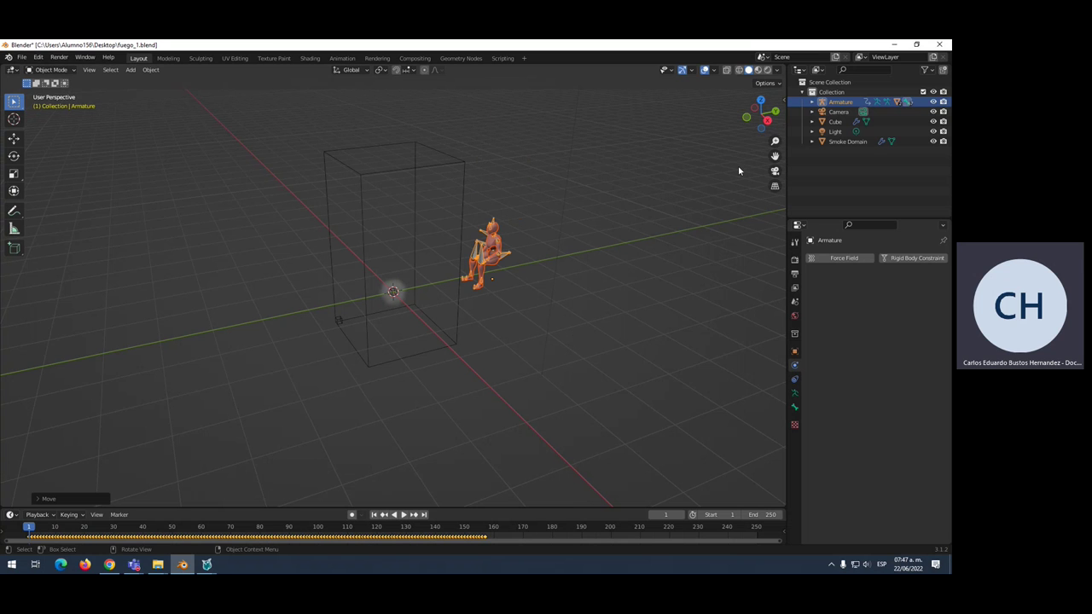
{"action": "key", "text": "g"}
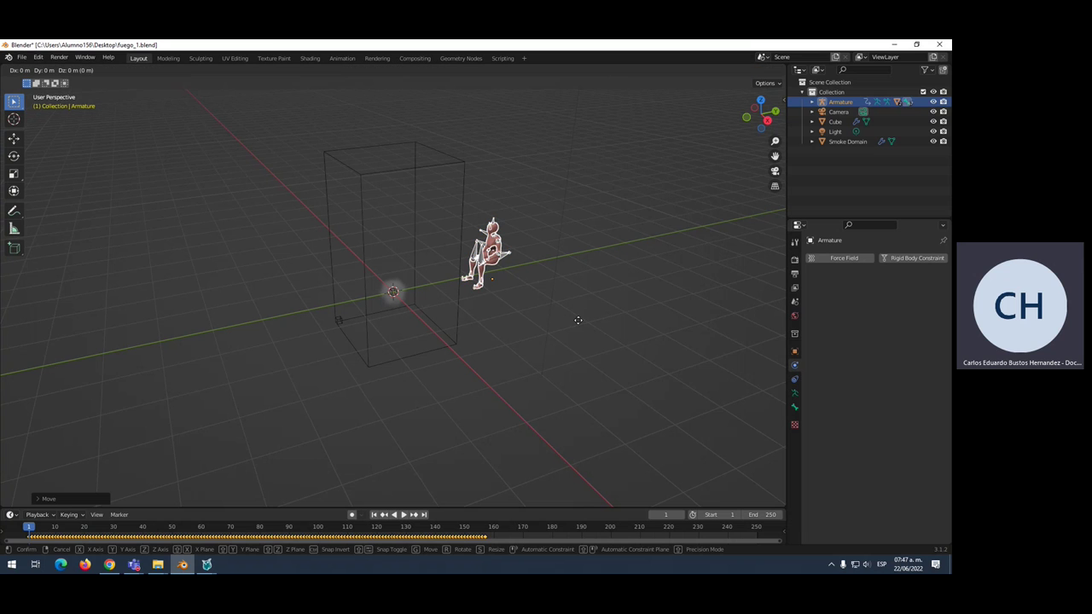
{"action": "key", "text": "y"}
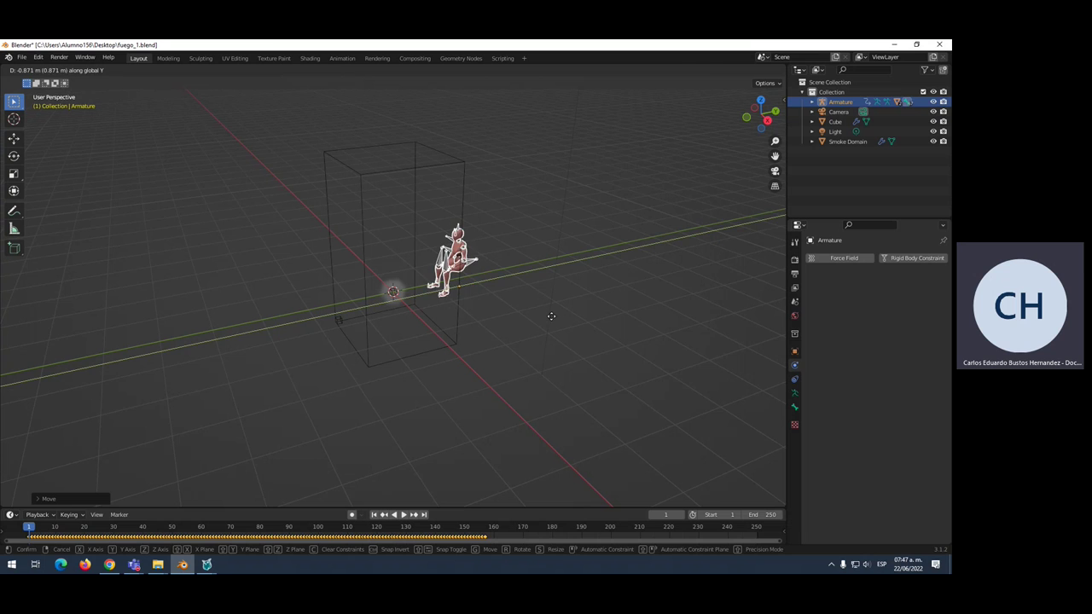
{"action": "left_click", "coordinate": [551, 320]}
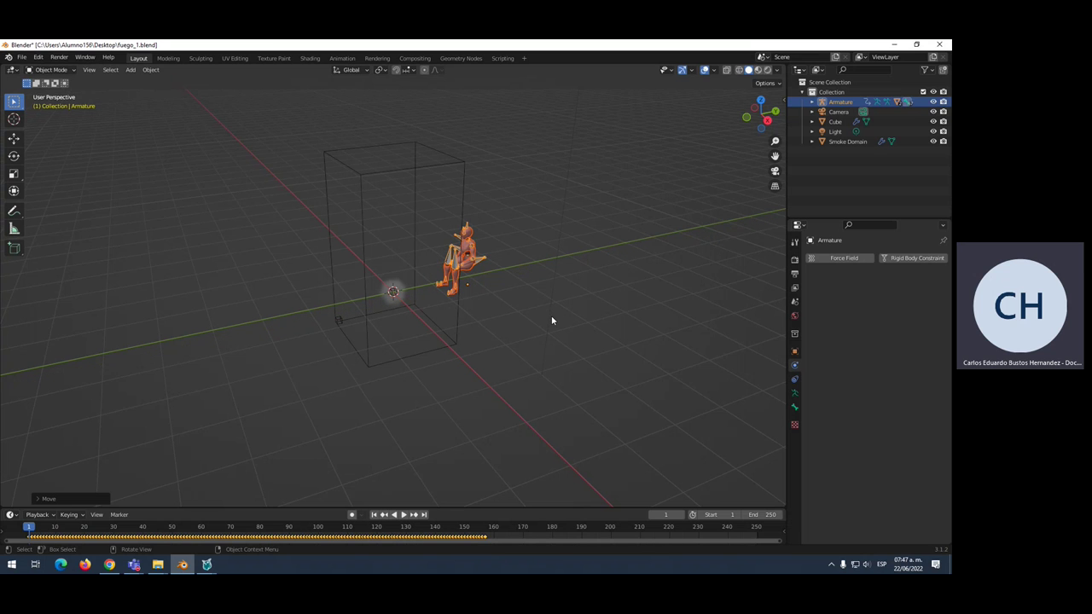
{"action": "key", "text": "g"}
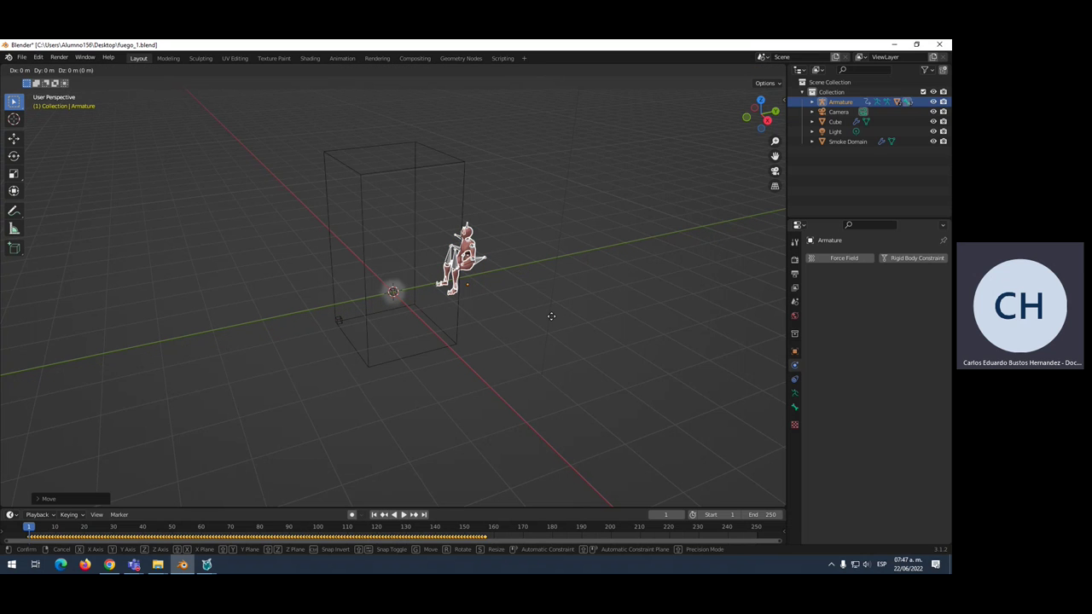
{"action": "key", "text": "x"}
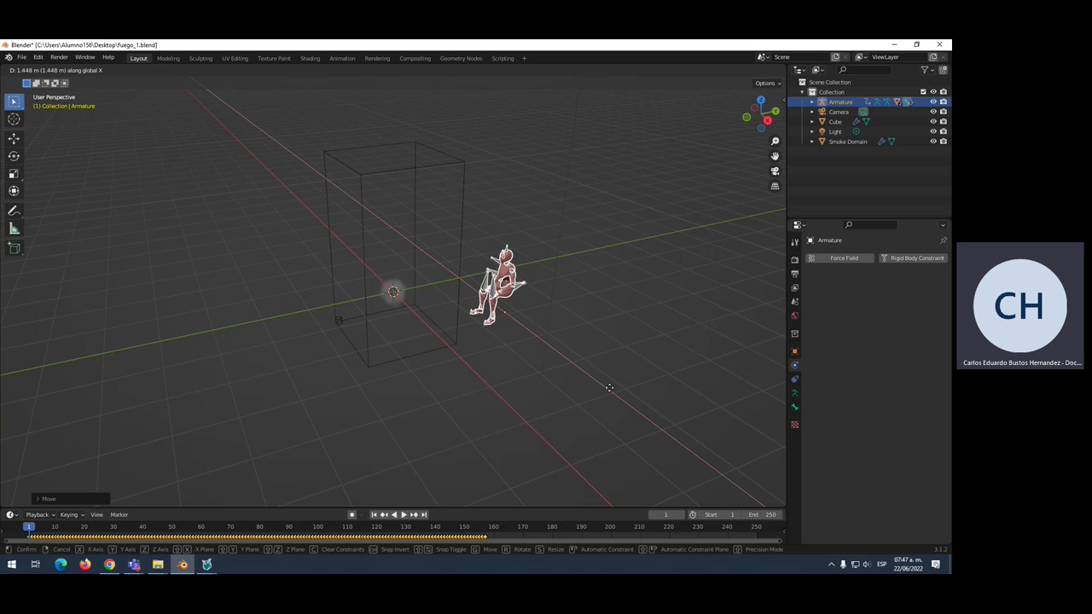
{"action": "left_click", "coordinate": [538, 329]}
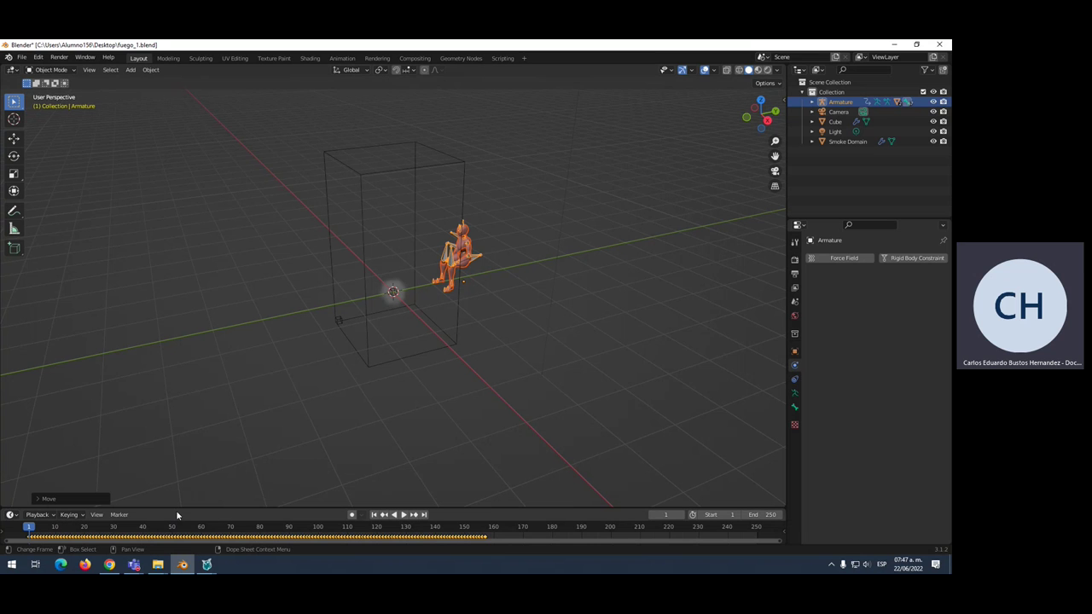
Play and scrub the smoke simulation, return to frame 0, and select the light
{"action": "key", "text": "space"}
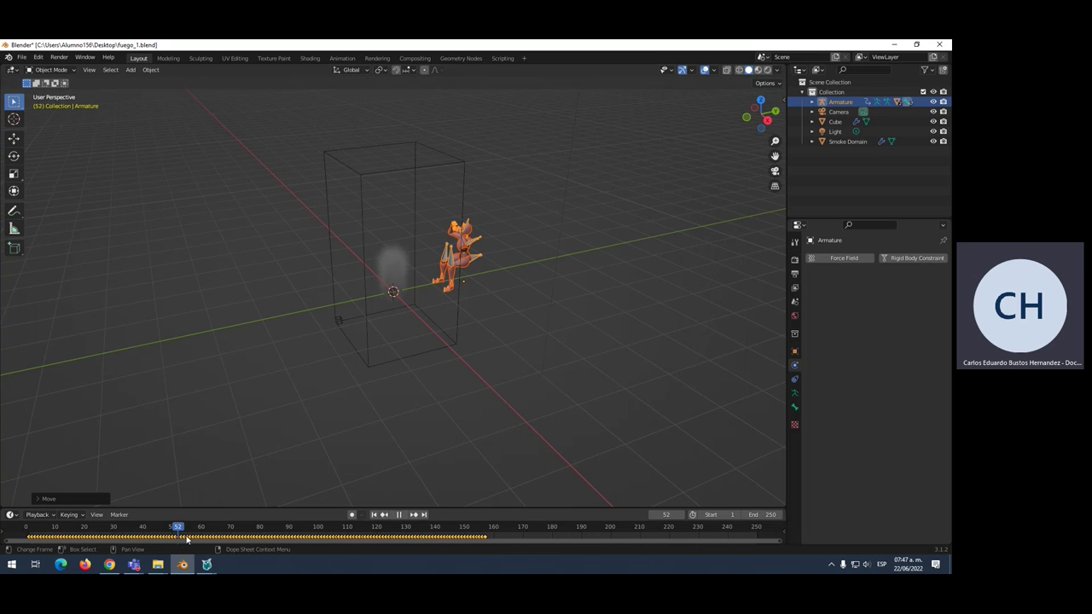
{"action": "left_click_drag", "start_coordinate": [251, 529], "coordinate": [65, 505]}
{"action": "key", "text": "Escape"}
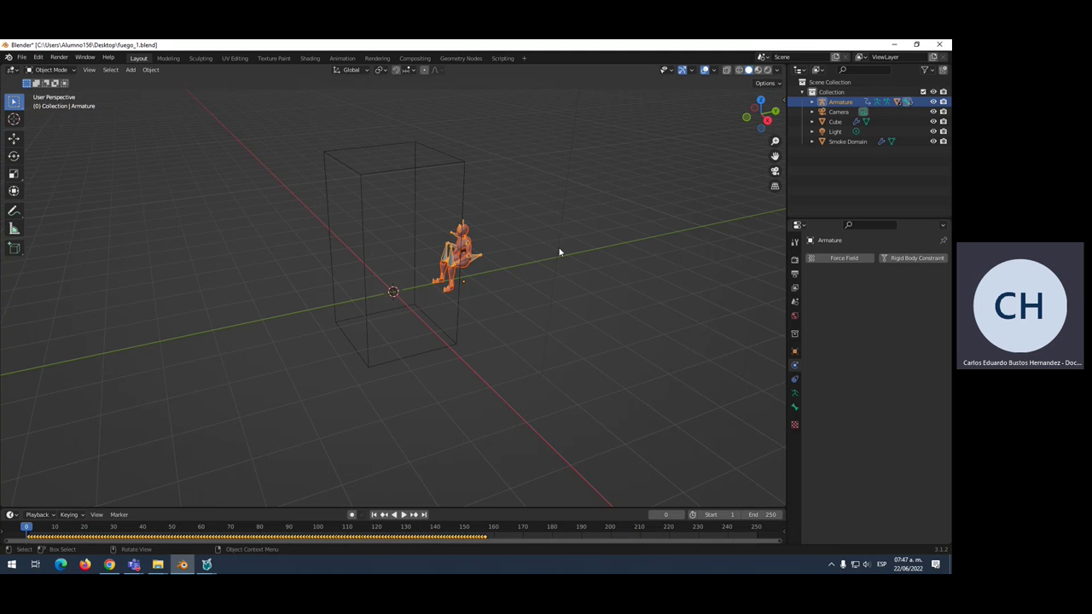
{"action": "scroll", "coordinate": [568, 237], "scroll_direction": "down", "scroll_amount": 3}
{"action": "scroll", "coordinate": [537, 197], "scroll_direction": "up", "scroll_amount": 1}
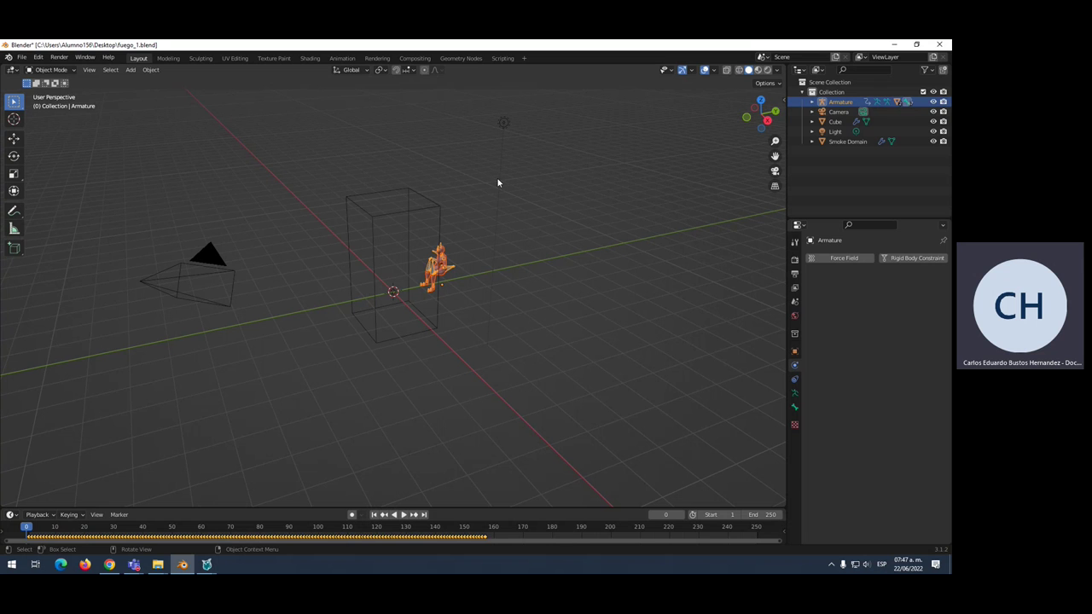
{"action": "left_click", "coordinate": [503, 125]}
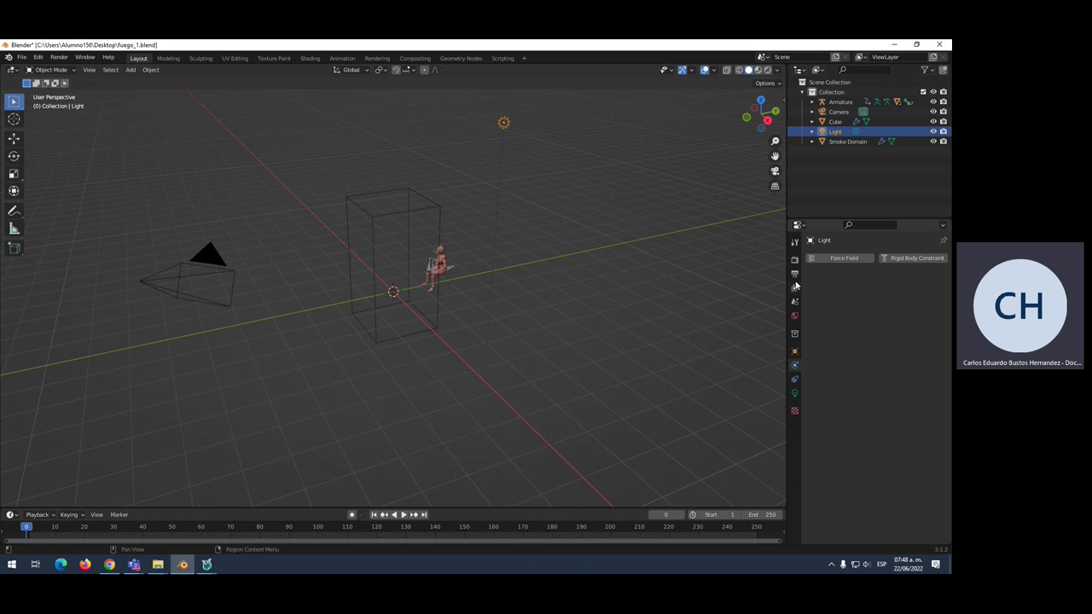
Set the light's power to 3 and change it from a point light to Sun
{"action": "left_click", "coordinate": [795, 395]}
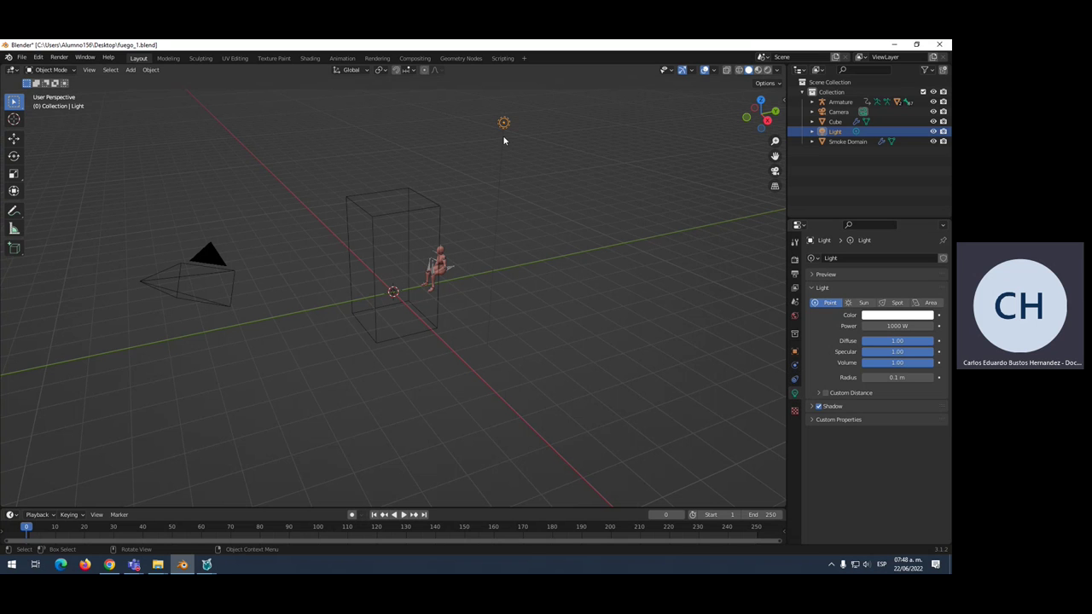
{"action": "left_click", "coordinate": [906, 326]}
{"action": "type", "text": "3"}
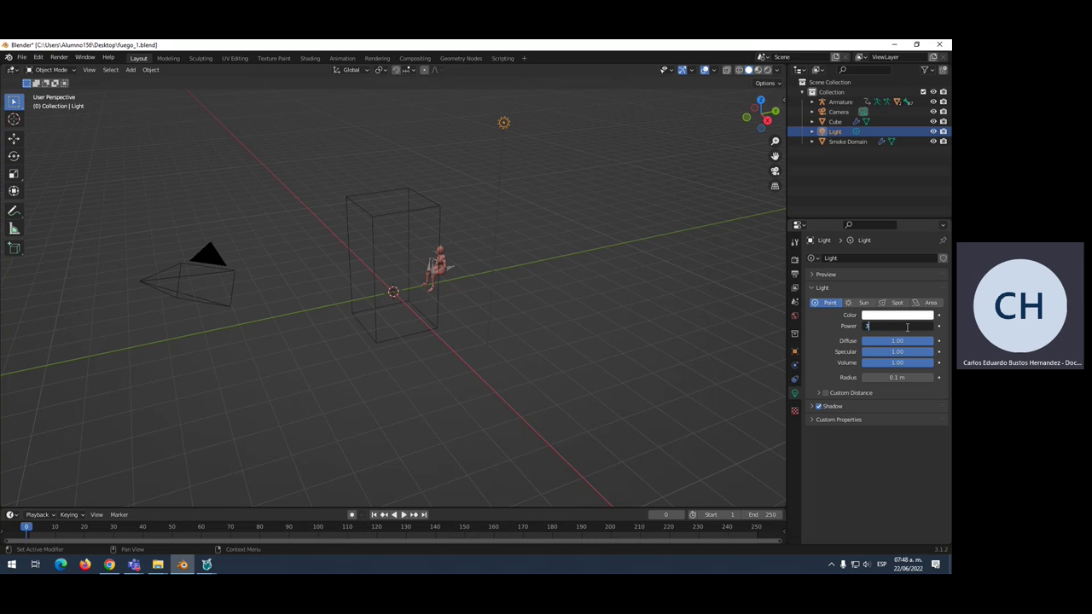
{"action": "key", "text": "Return"}
{"action": "left_click", "coordinate": [862, 302]}
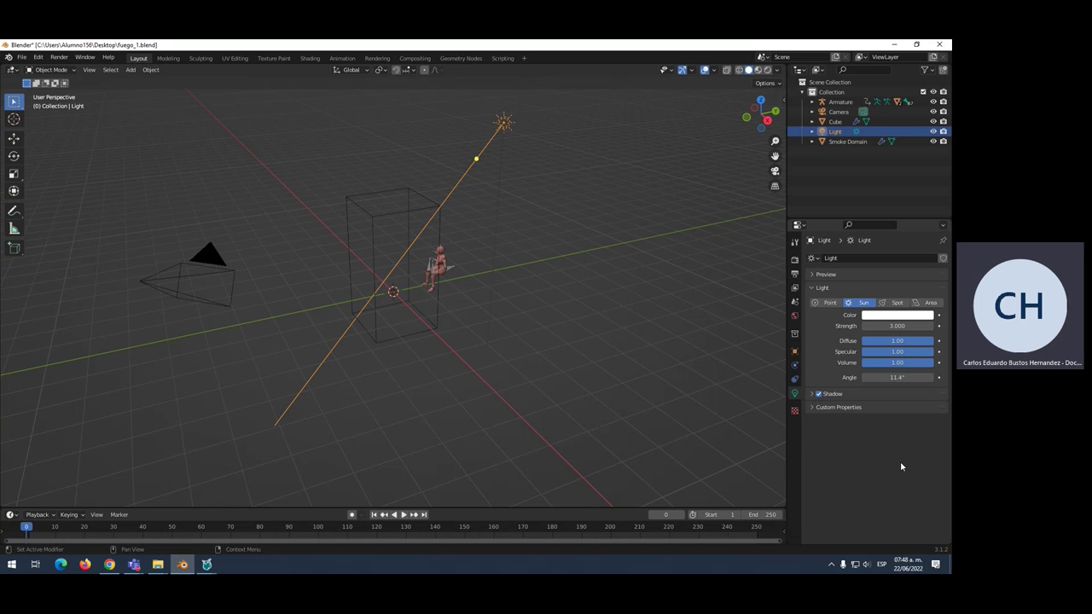
{"action": "middle_click_drag", "start_coordinate": [428, 273], "coordinate": [435, 264]}
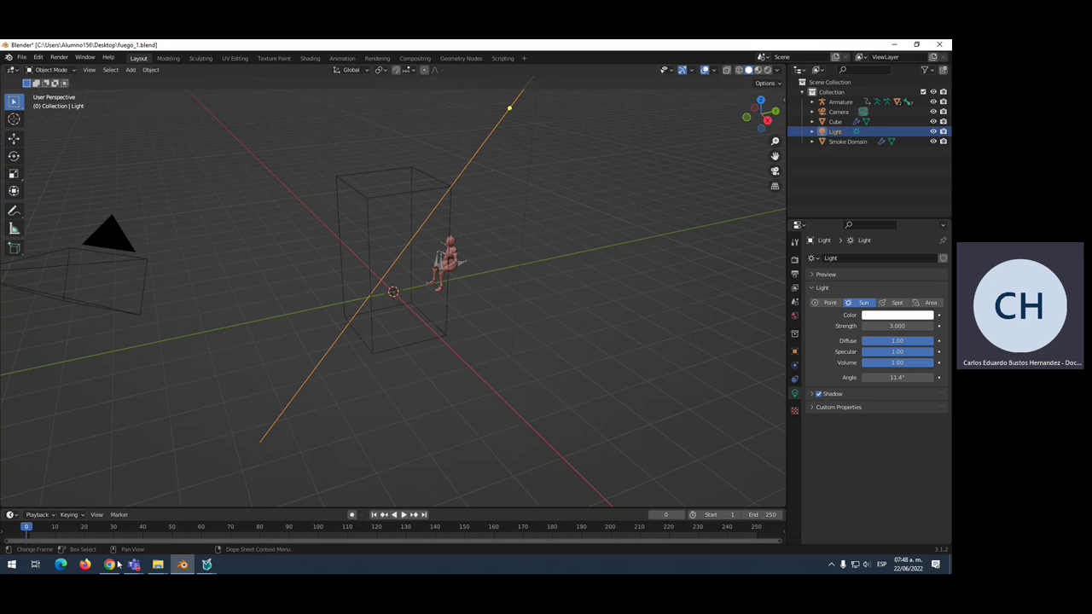
Search for the instructor's channel in a new Chrome tab and open its YouTube Videos page
{"action": "key", "text": "alt+Tab"}
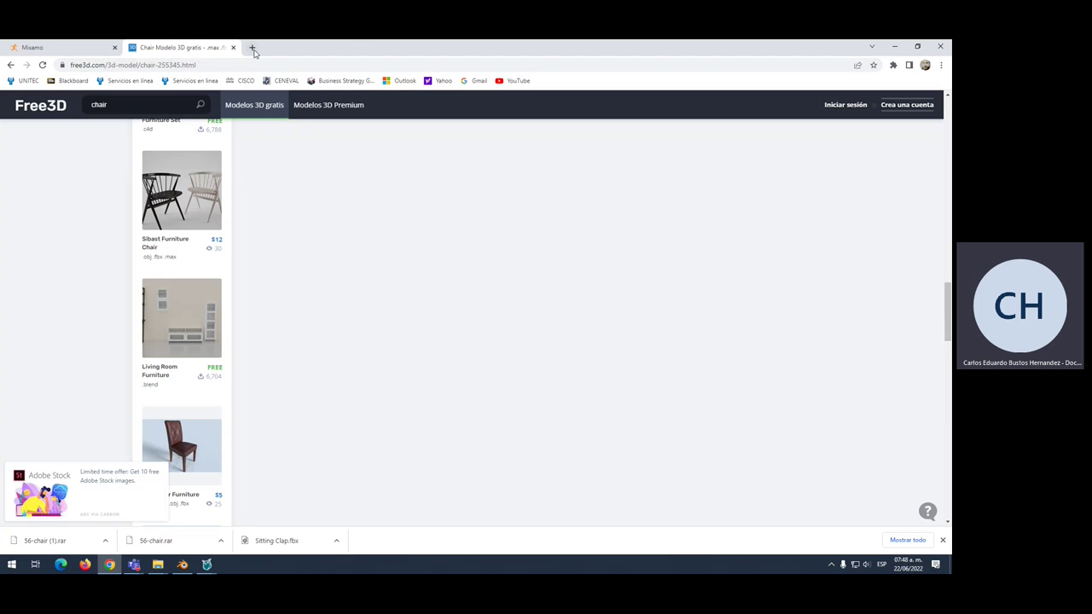
{"action": "left_click", "coordinate": [251, 47]}
{"action": "left_click", "coordinate": [236, 67]}
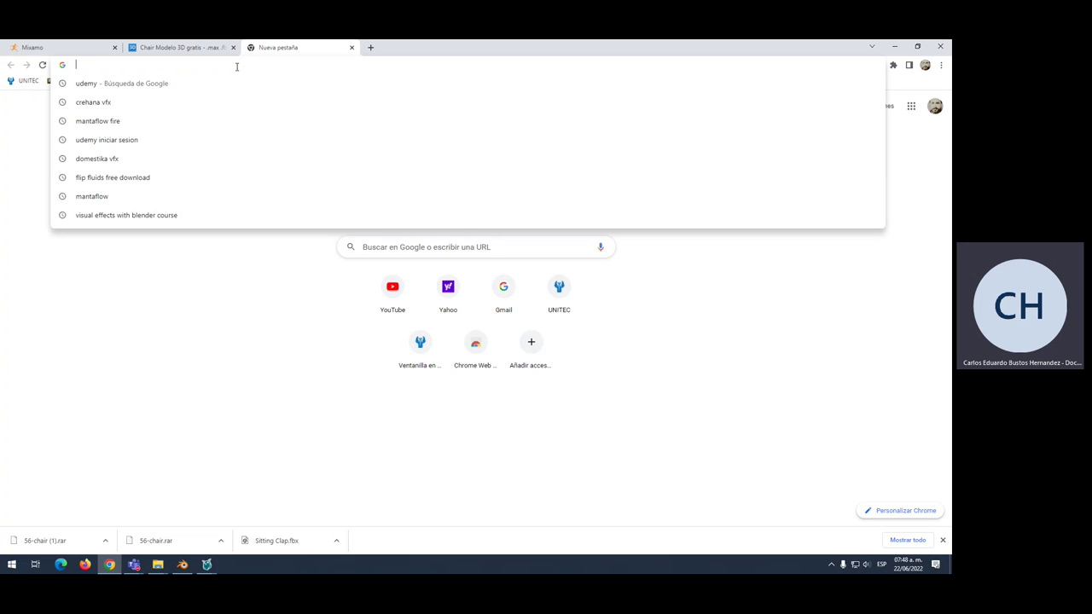
{"action": "type", "text": "ebus"}
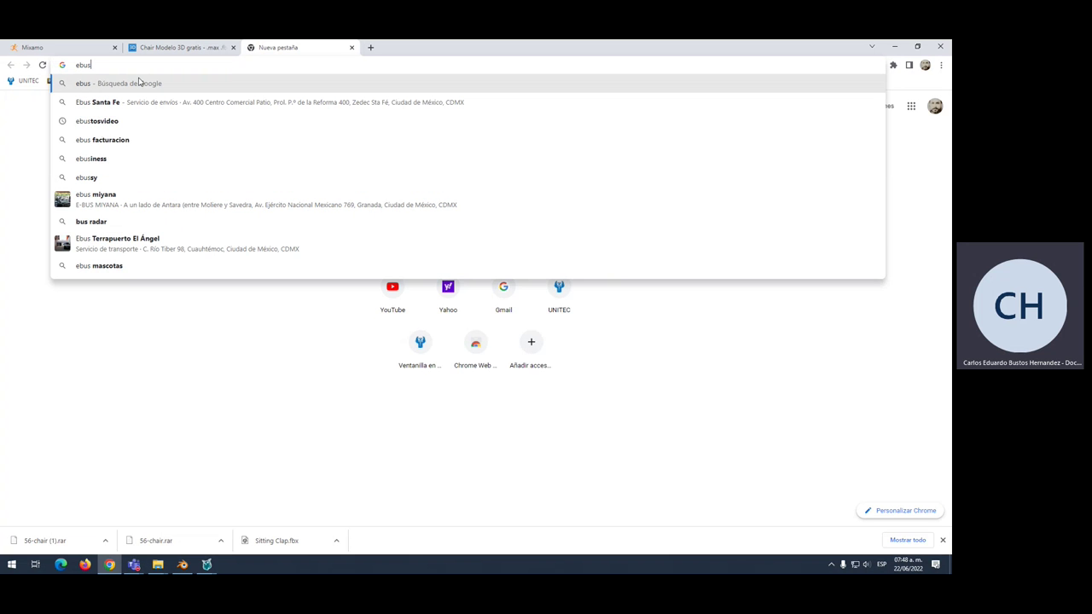
{"action": "left_click", "coordinate": [100, 124]}
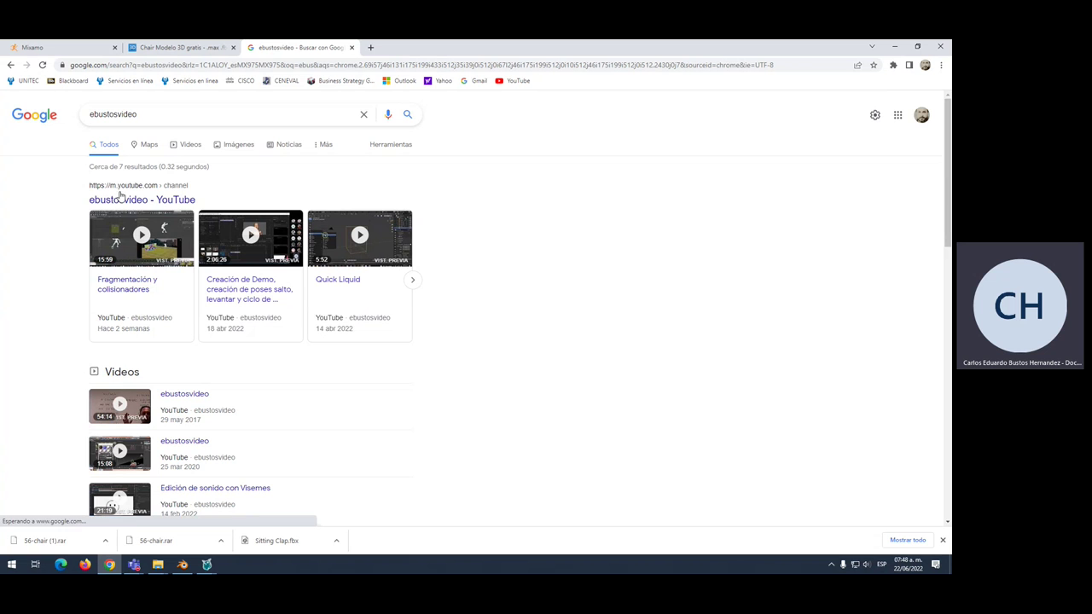
{"action": "left_click", "coordinate": [135, 197]}
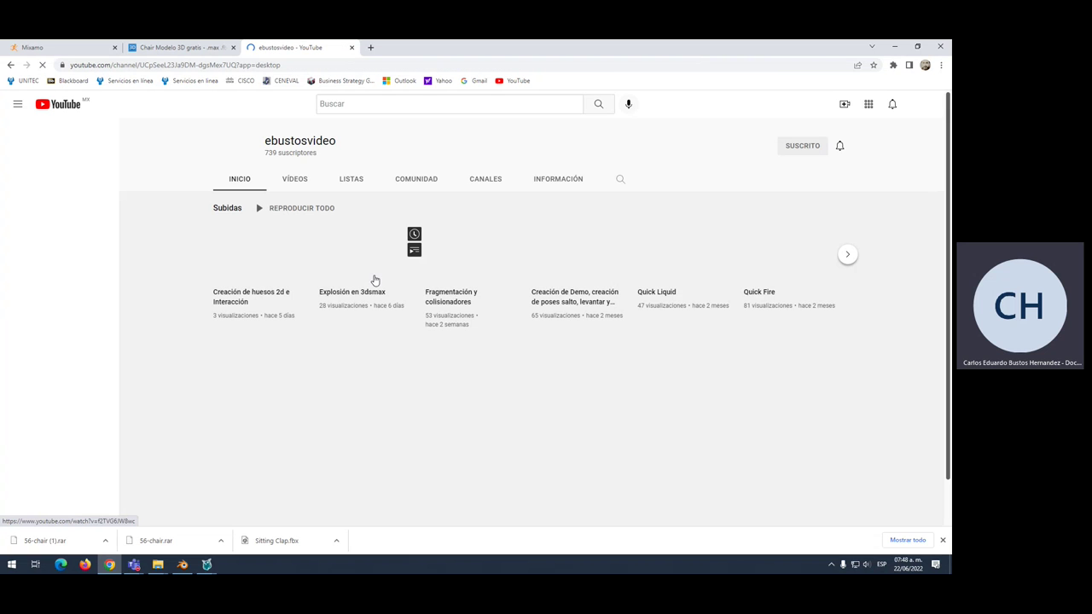
{"action": "left_click", "coordinate": [295, 179]}
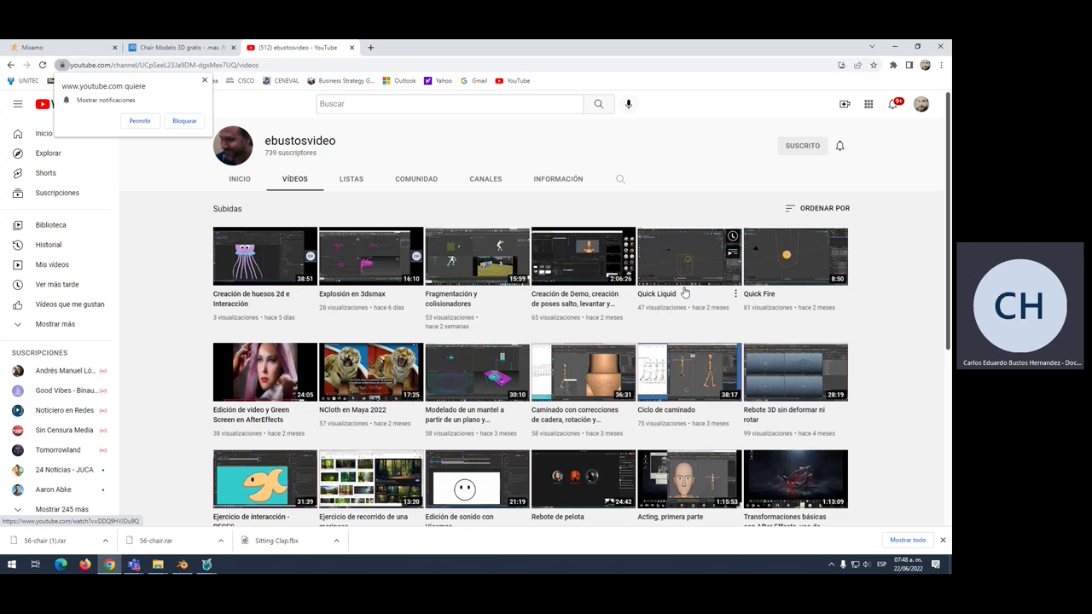
Open the Quick Fire video and skip ahead through it to about 6:54
{"action": "left_click", "coordinate": [763, 295]}
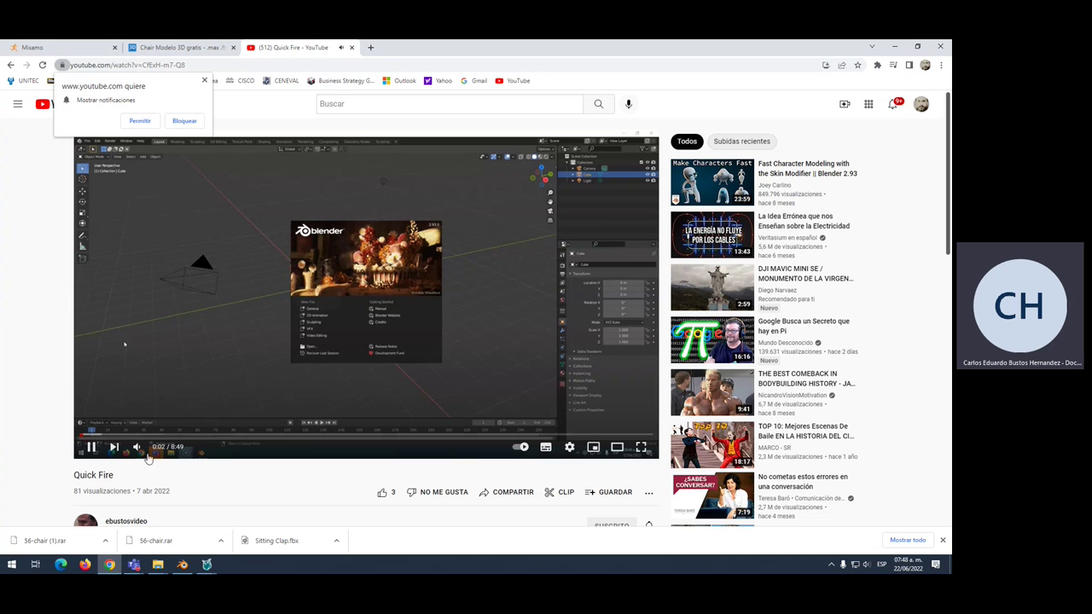
{"action": "left_click", "coordinate": [121, 436]}
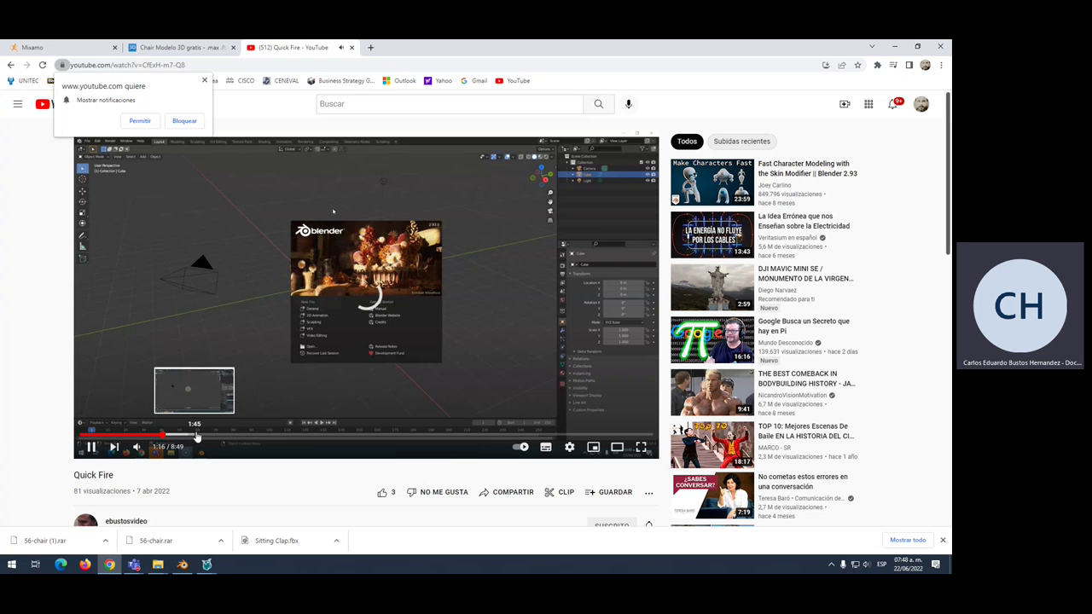
{"action": "left_click", "coordinate": [227, 437]}
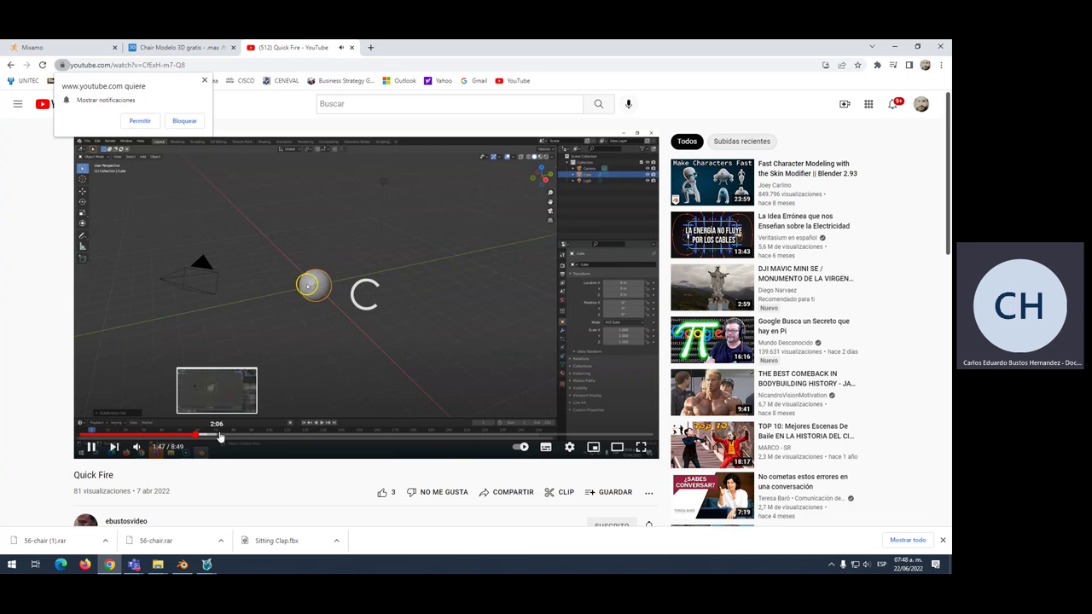
{"action": "left_click", "coordinate": [265, 437]}
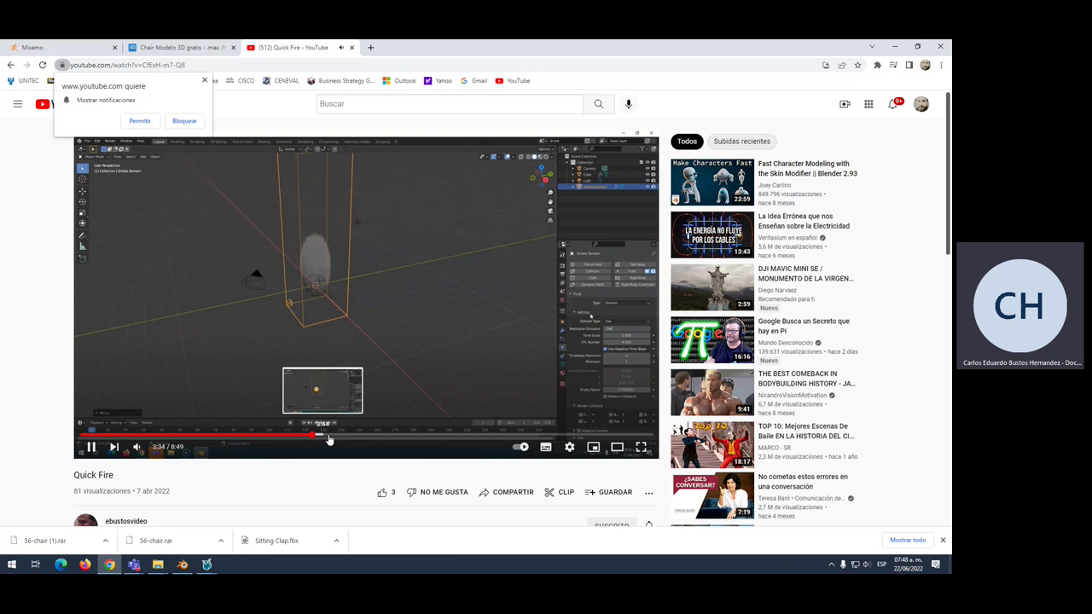
{"action": "left_click", "coordinate": [313, 437]}
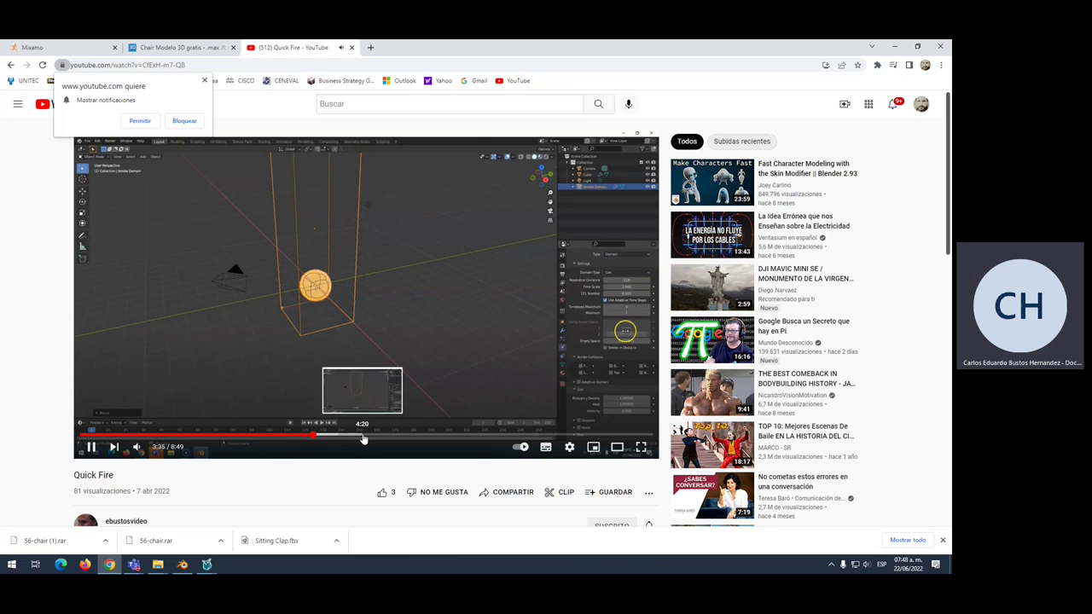
{"action": "left_click", "coordinate": [363, 437]}
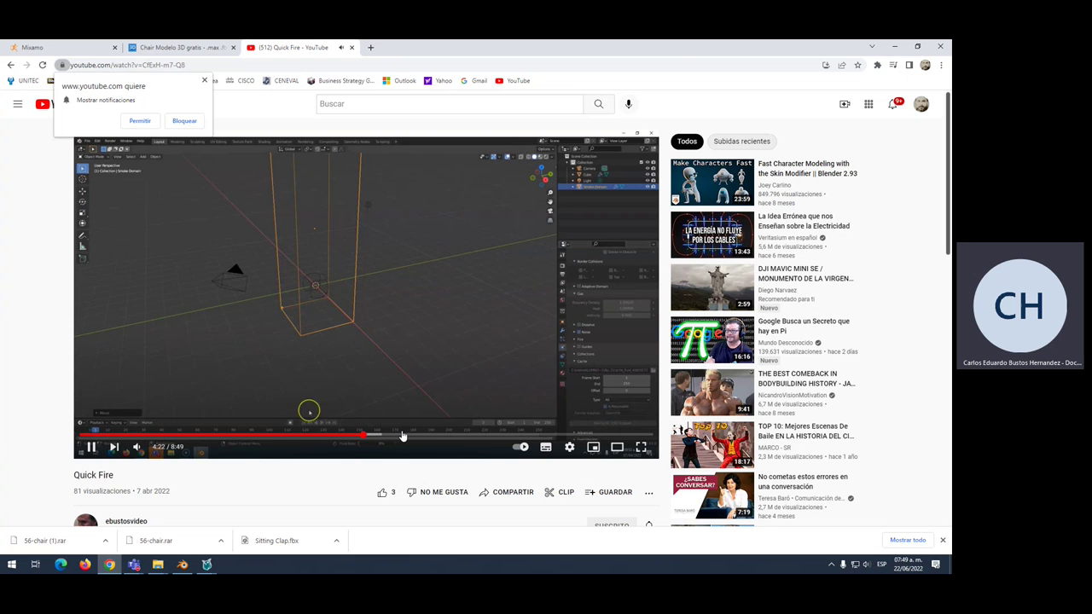
{"action": "left_click", "coordinate": [402, 435]}
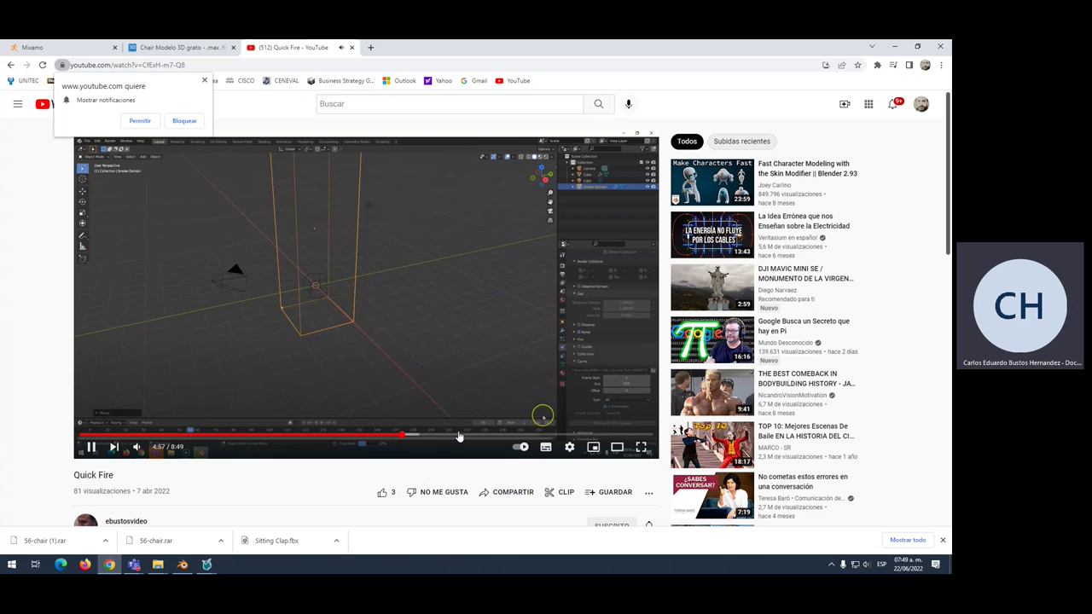
{"action": "left_click_drag", "start_coordinate": [459, 436], "coordinate": [537, 435]}
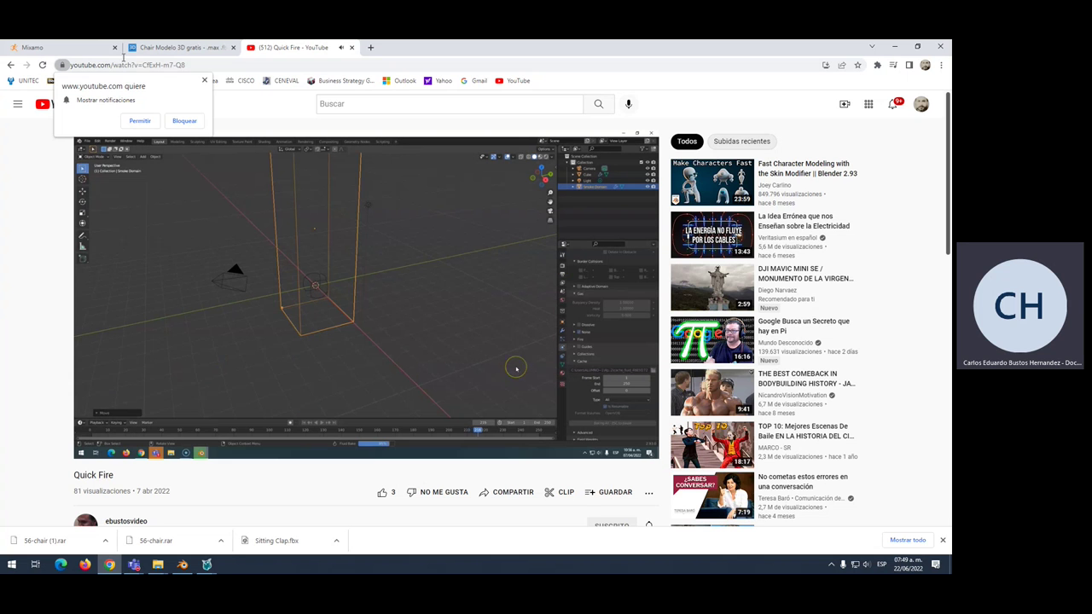
Copy the Quick Fire video's web address from the address bar
{"action": "left_click", "coordinate": [120, 66]}
{"action": "right_click", "coordinate": [120, 66]}
{"action": "left_click", "coordinate": [142, 135]}
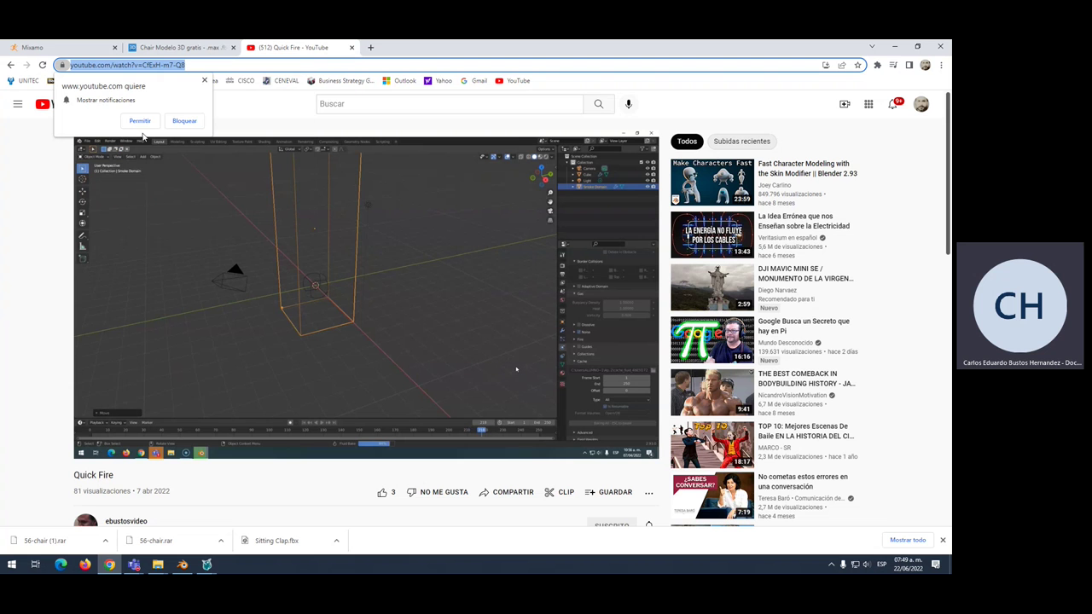
Close the Quick Fire YouTube tab and minimise Chrome
{"action": "left_click", "coordinate": [351, 47]}
{"action": "left_click", "coordinate": [892, 48]}
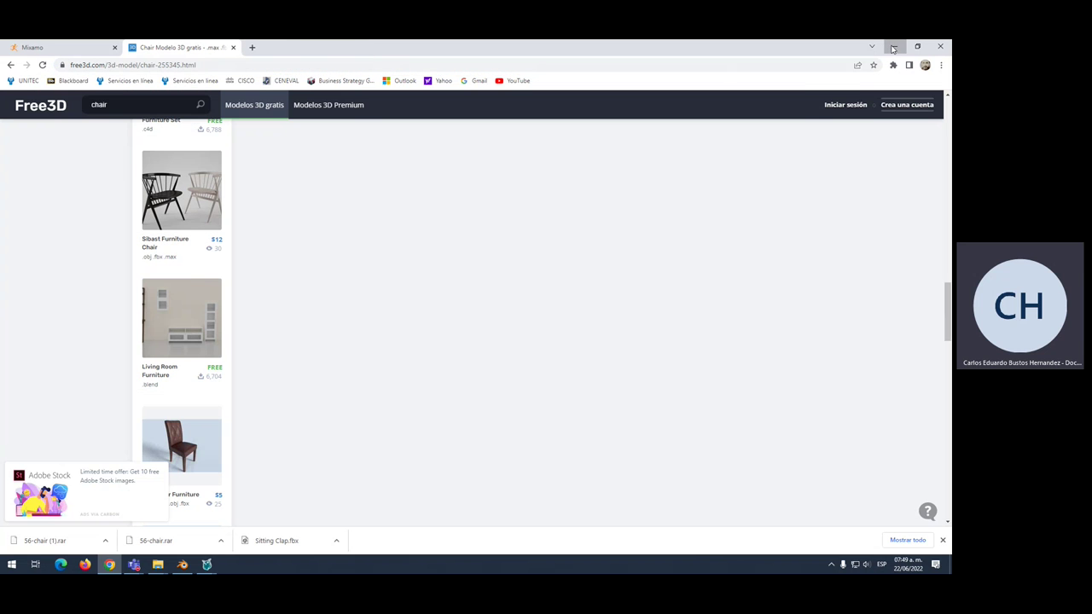